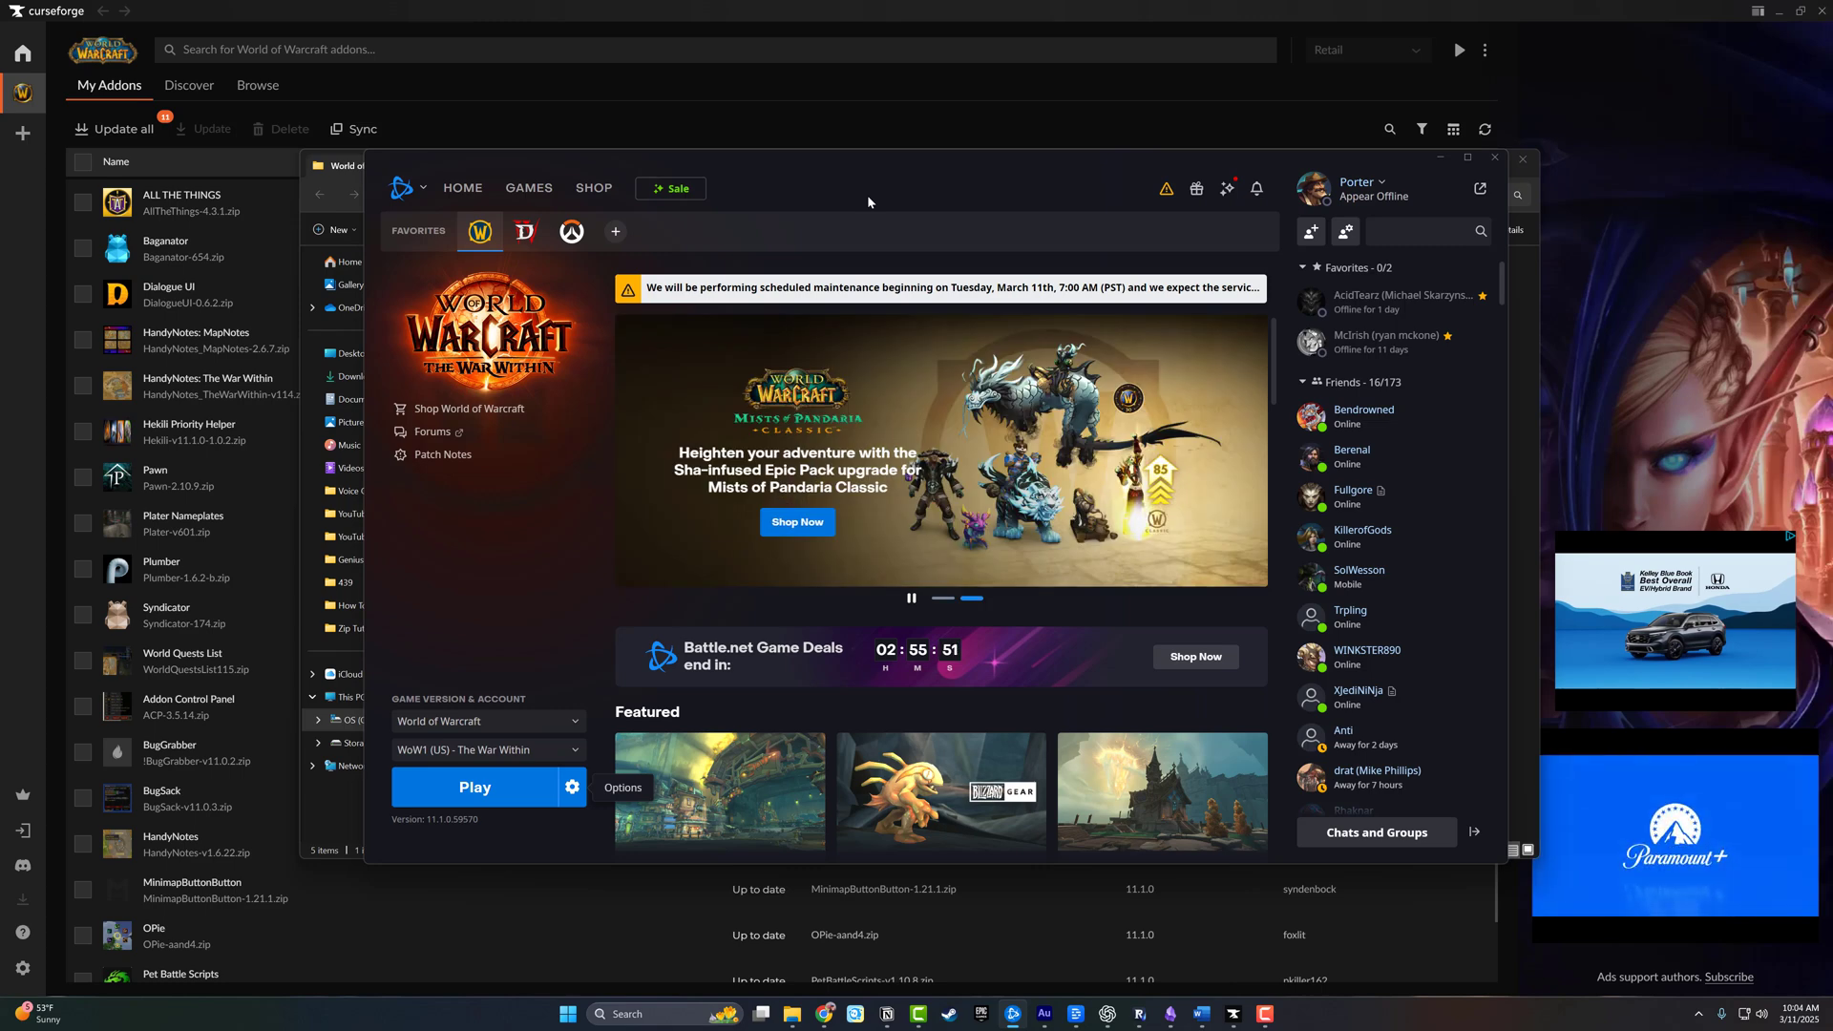
Switch to the web browser and look over the CurseForge and WowUp.io addon manager websites.
mouse_move(827, 1015)
click(872, 927)
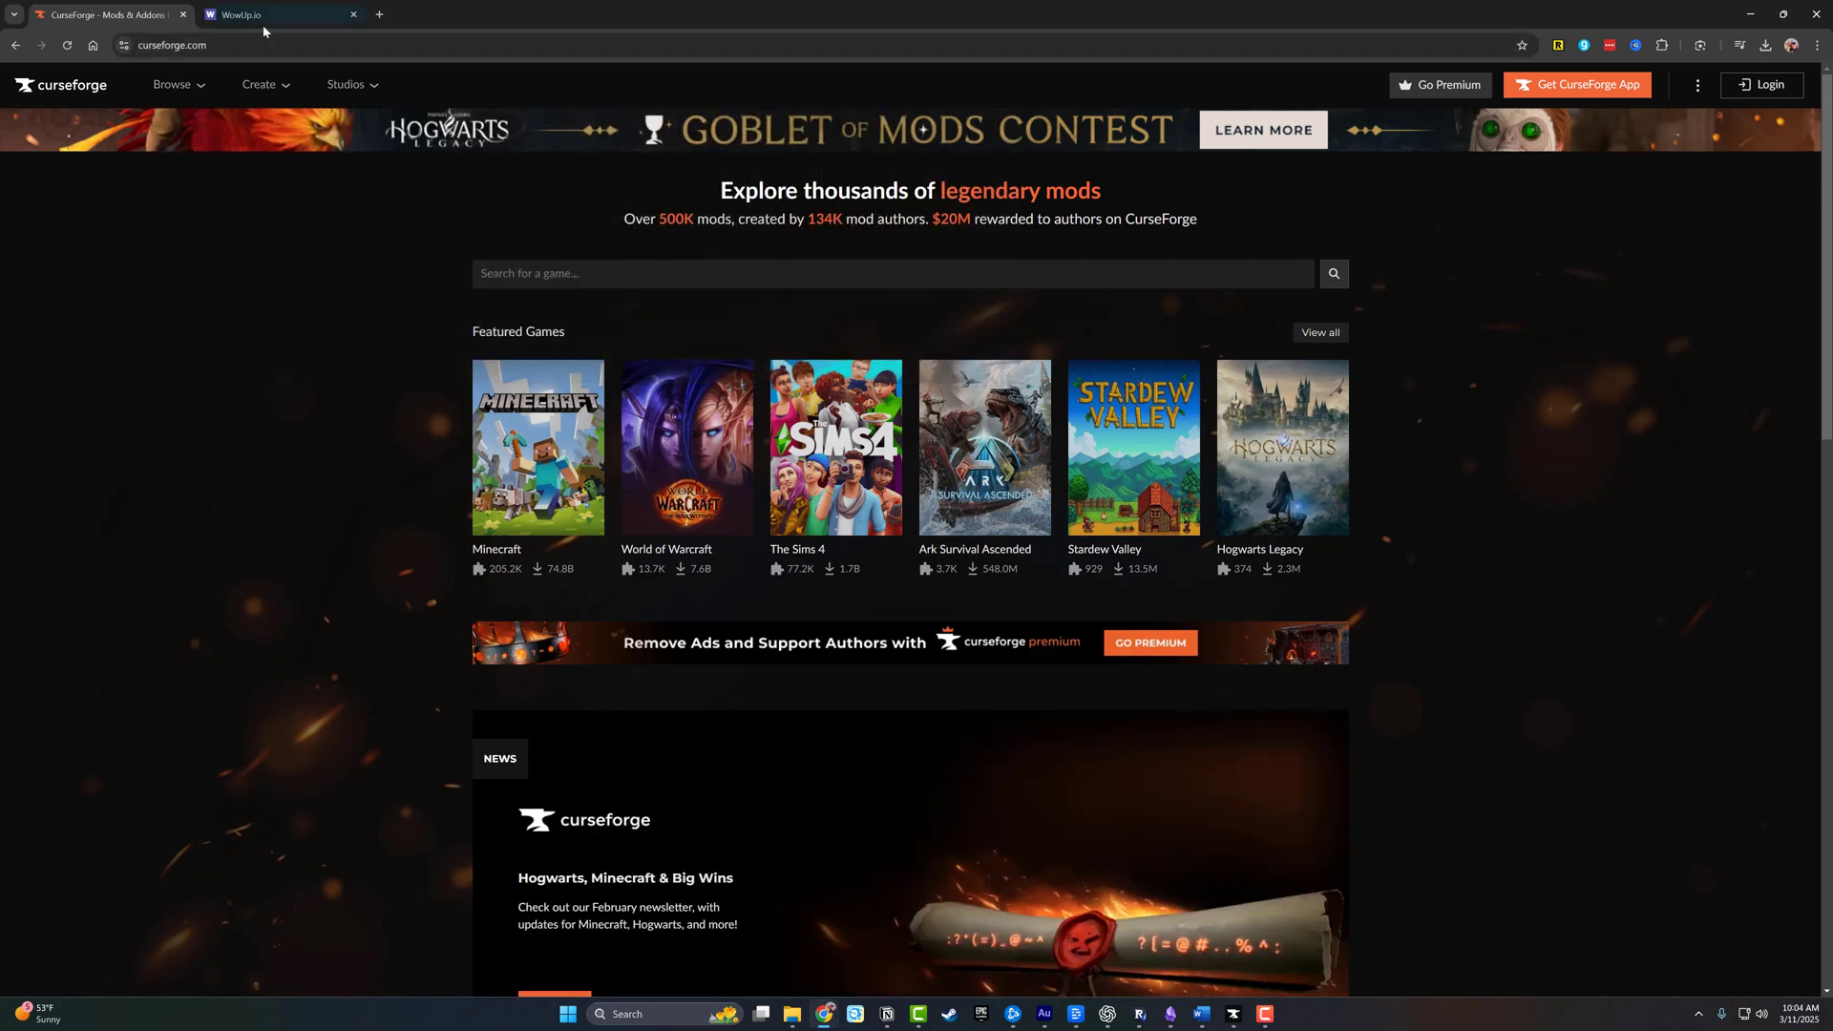
key(ctrl+Tab)
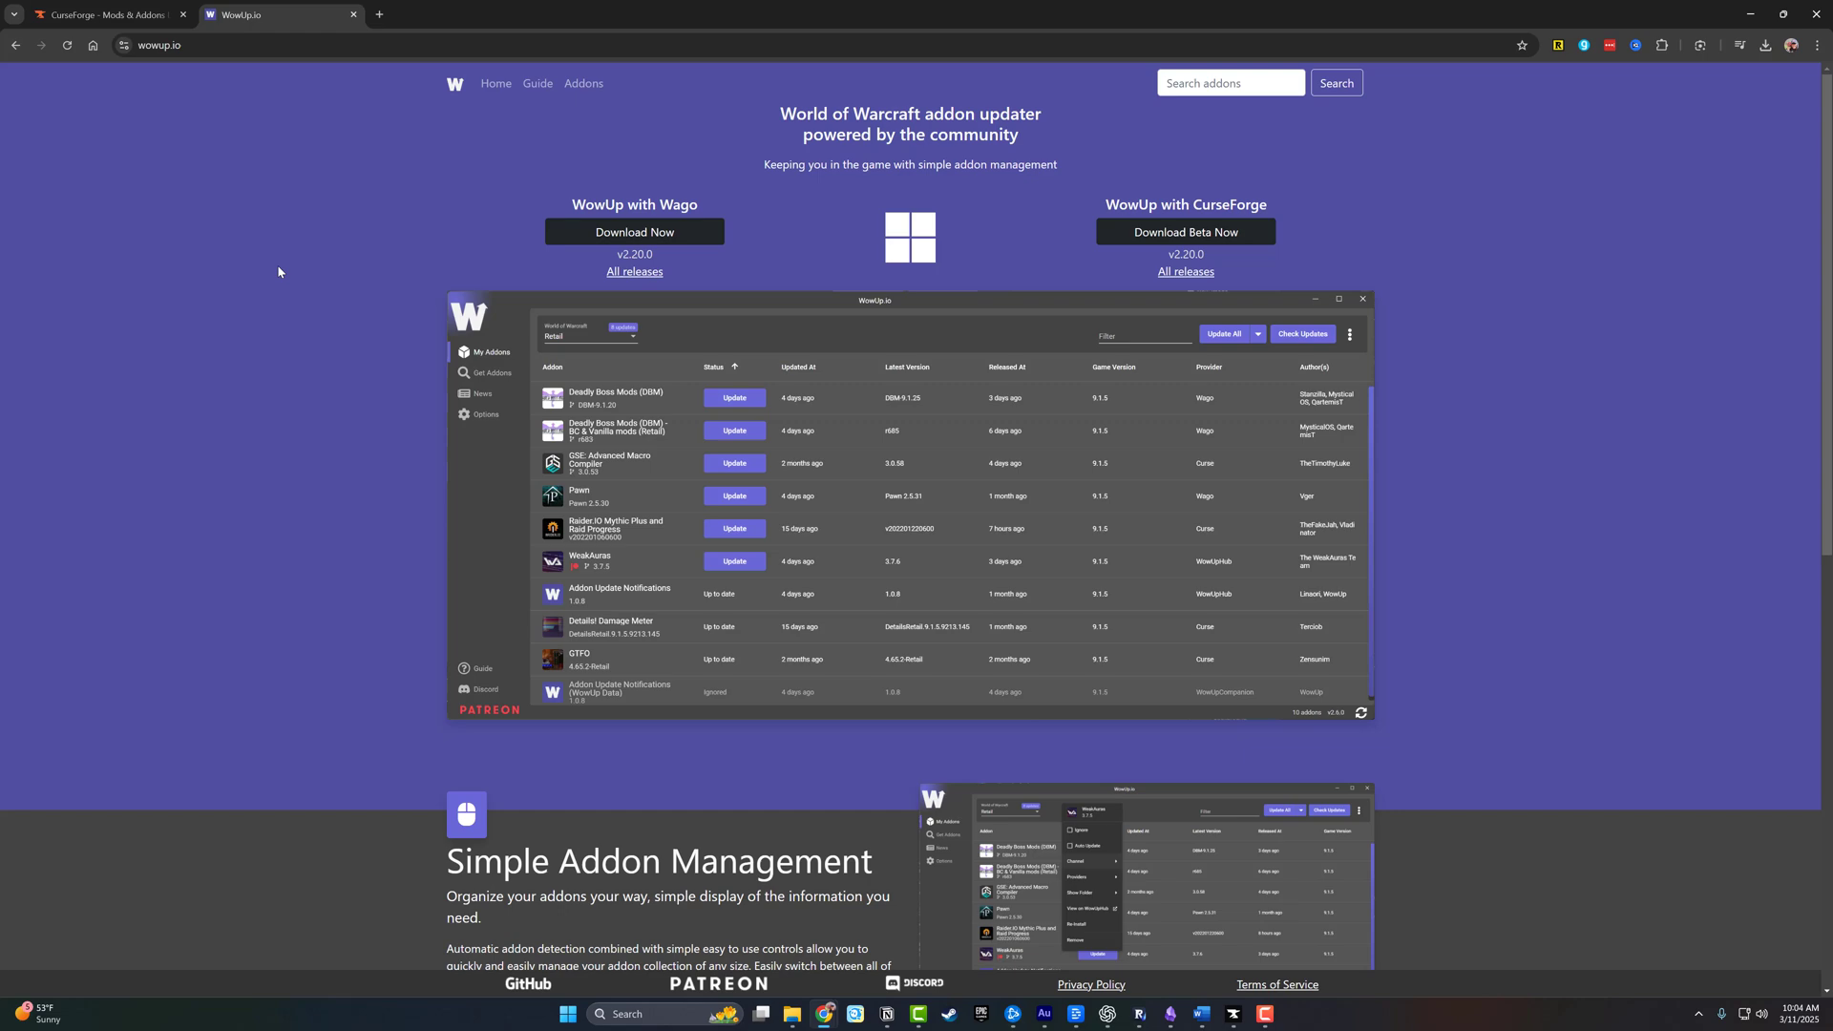
click(104, 19)
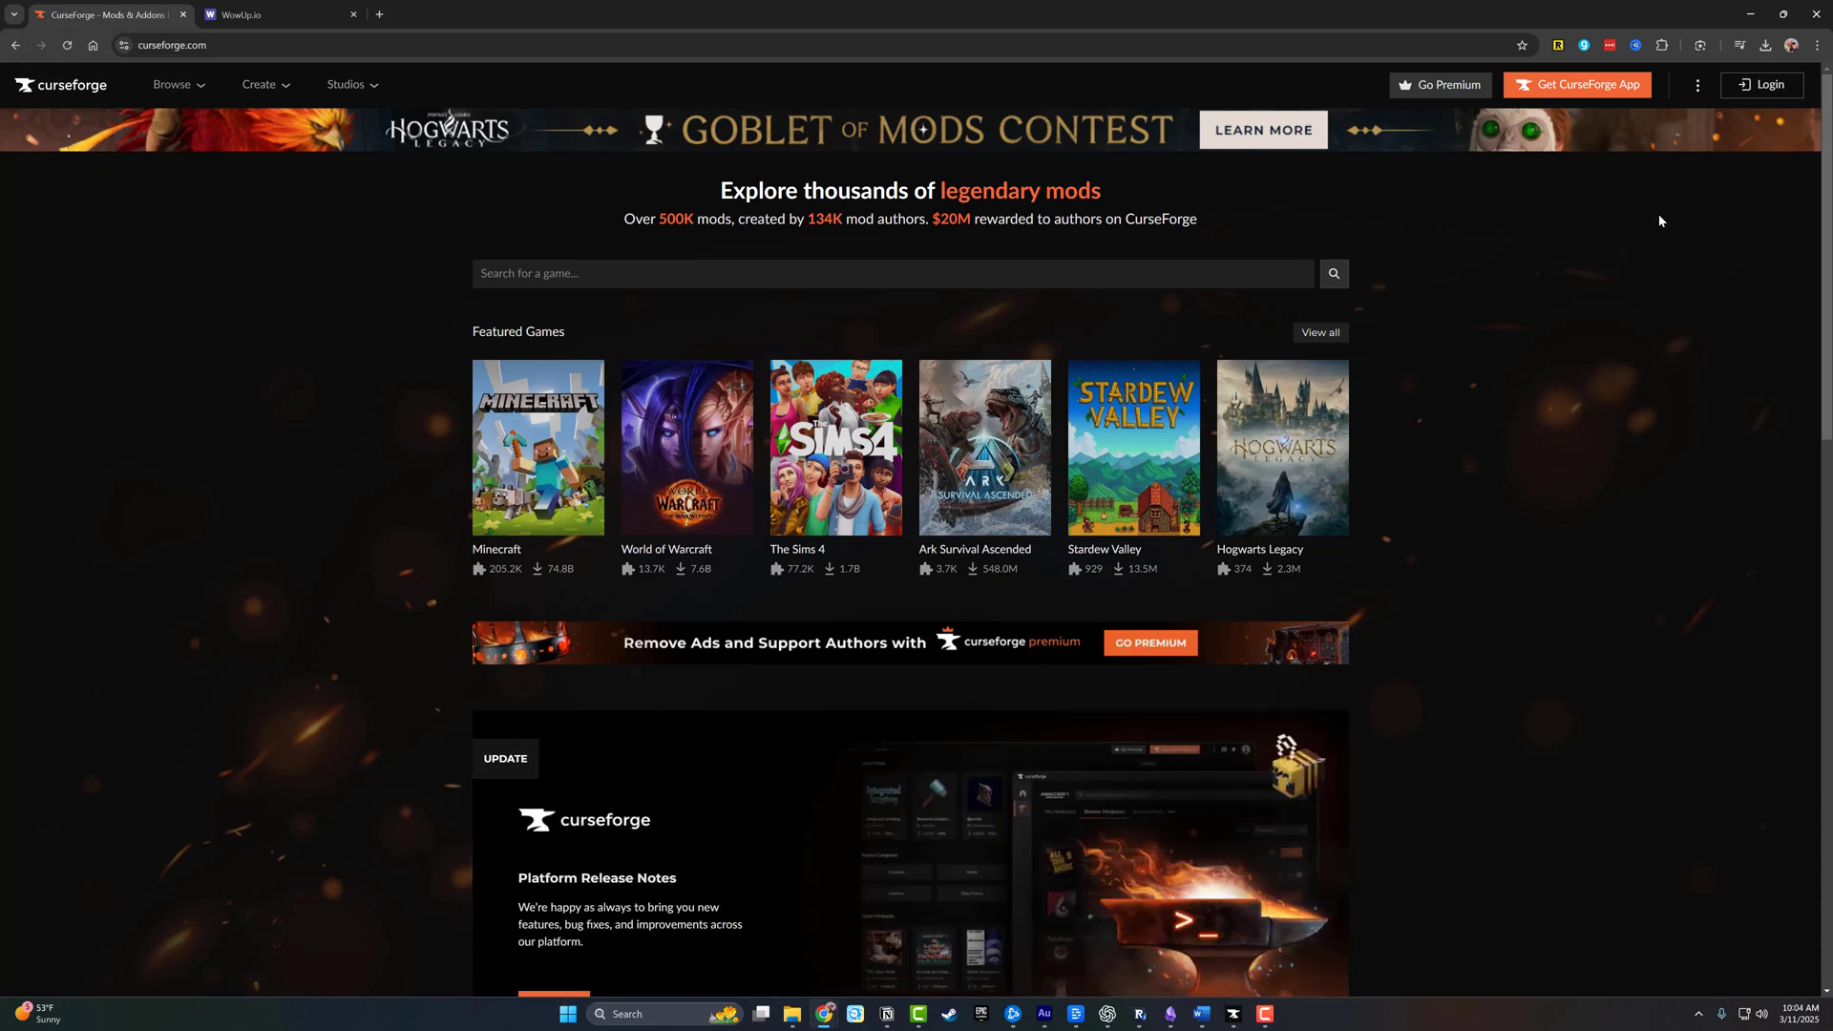
click(276, 14)
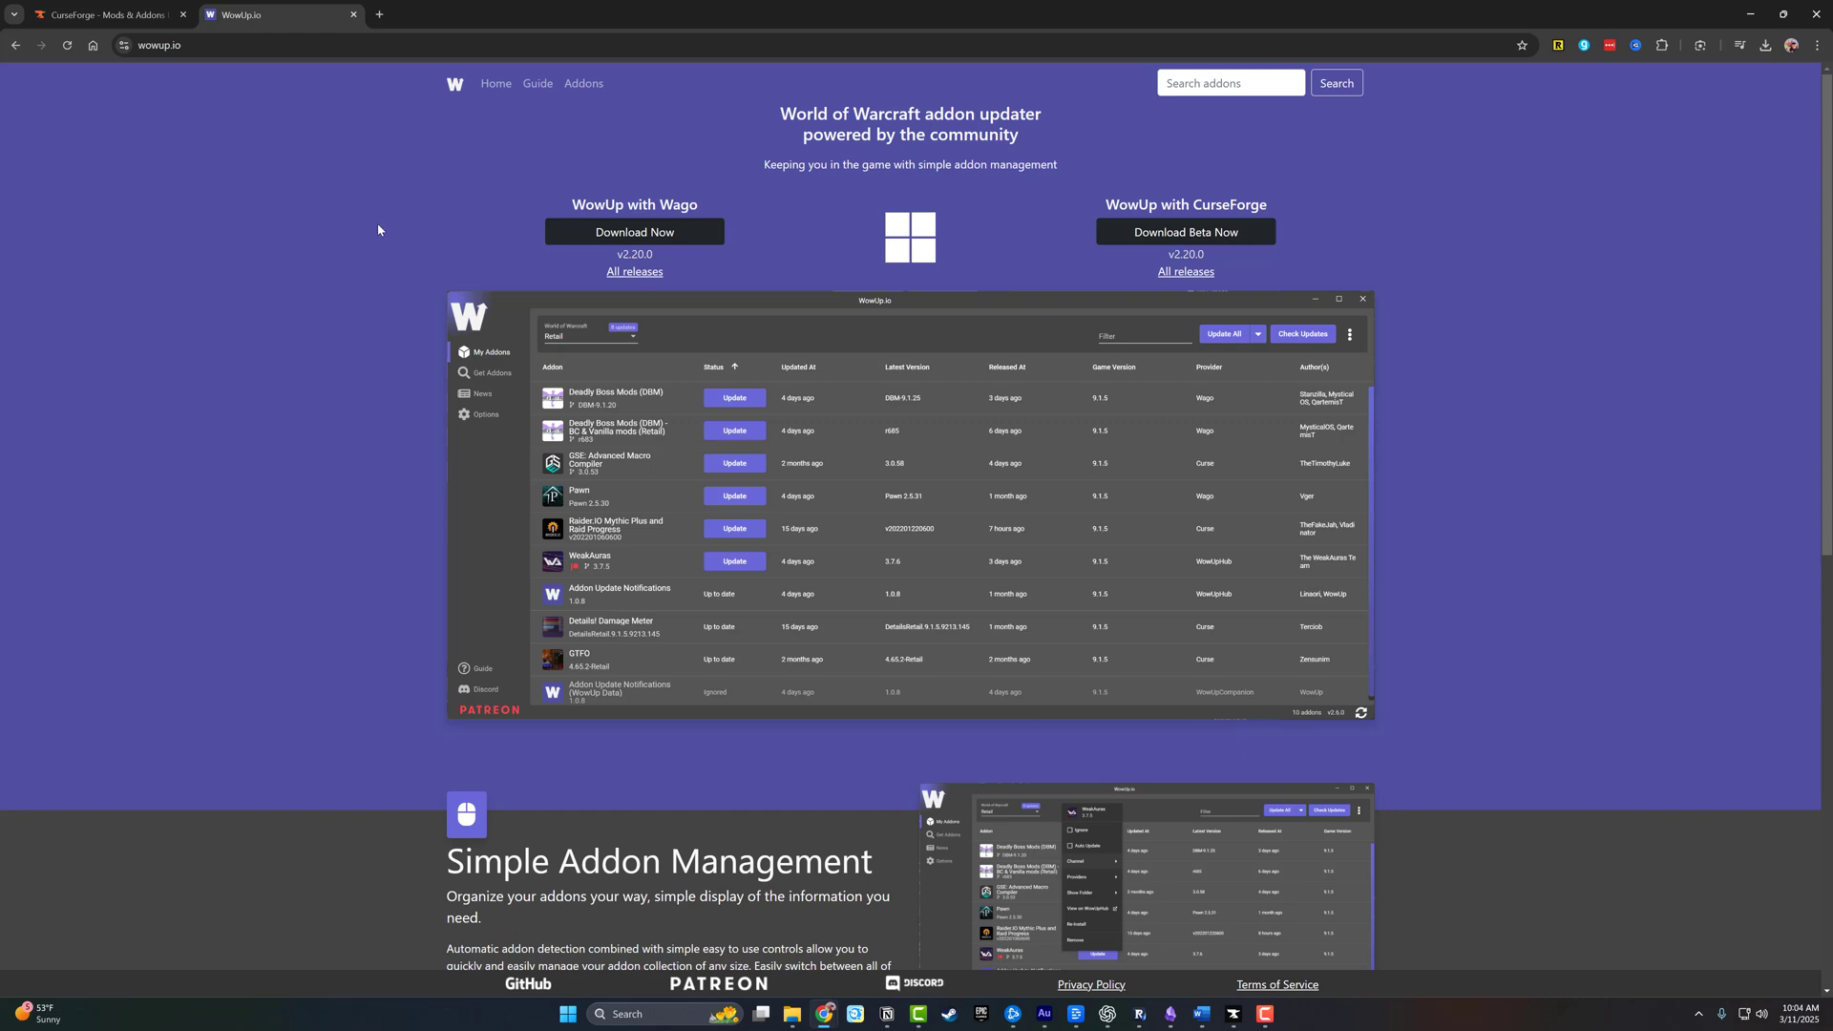
click(106, 14)
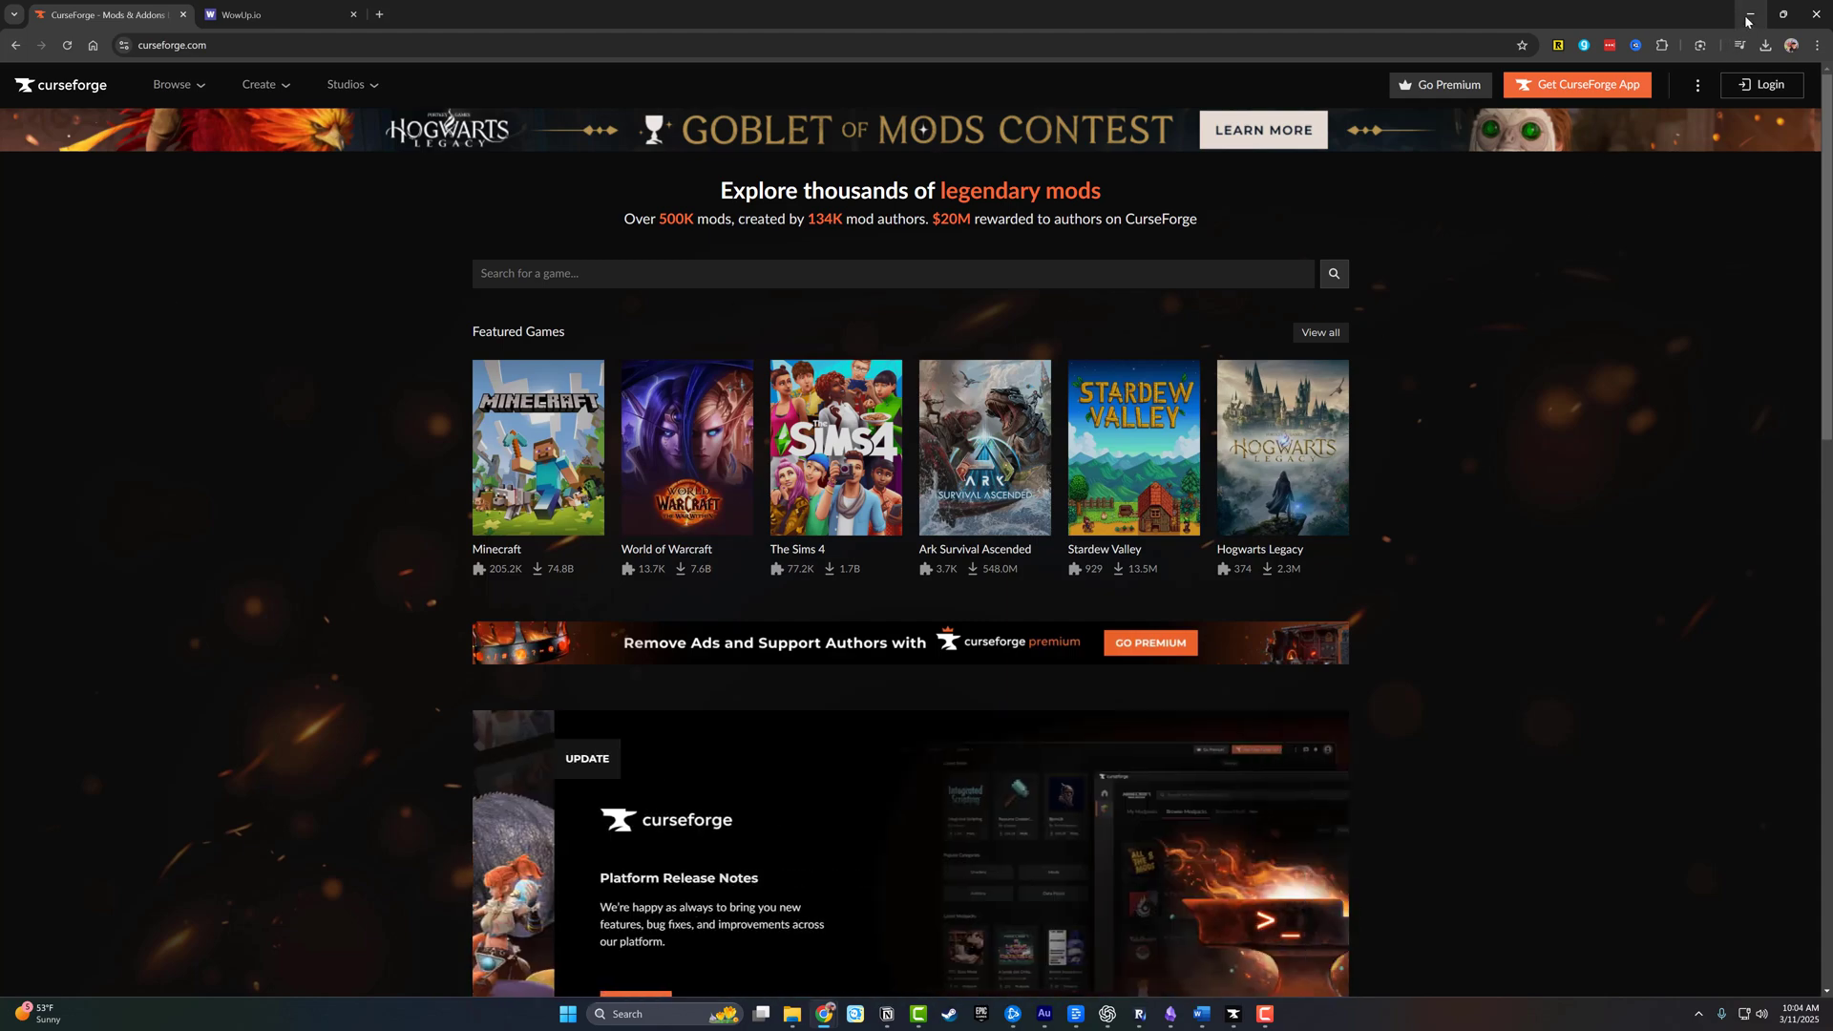
click(1782, 13)
click(1634, 135)
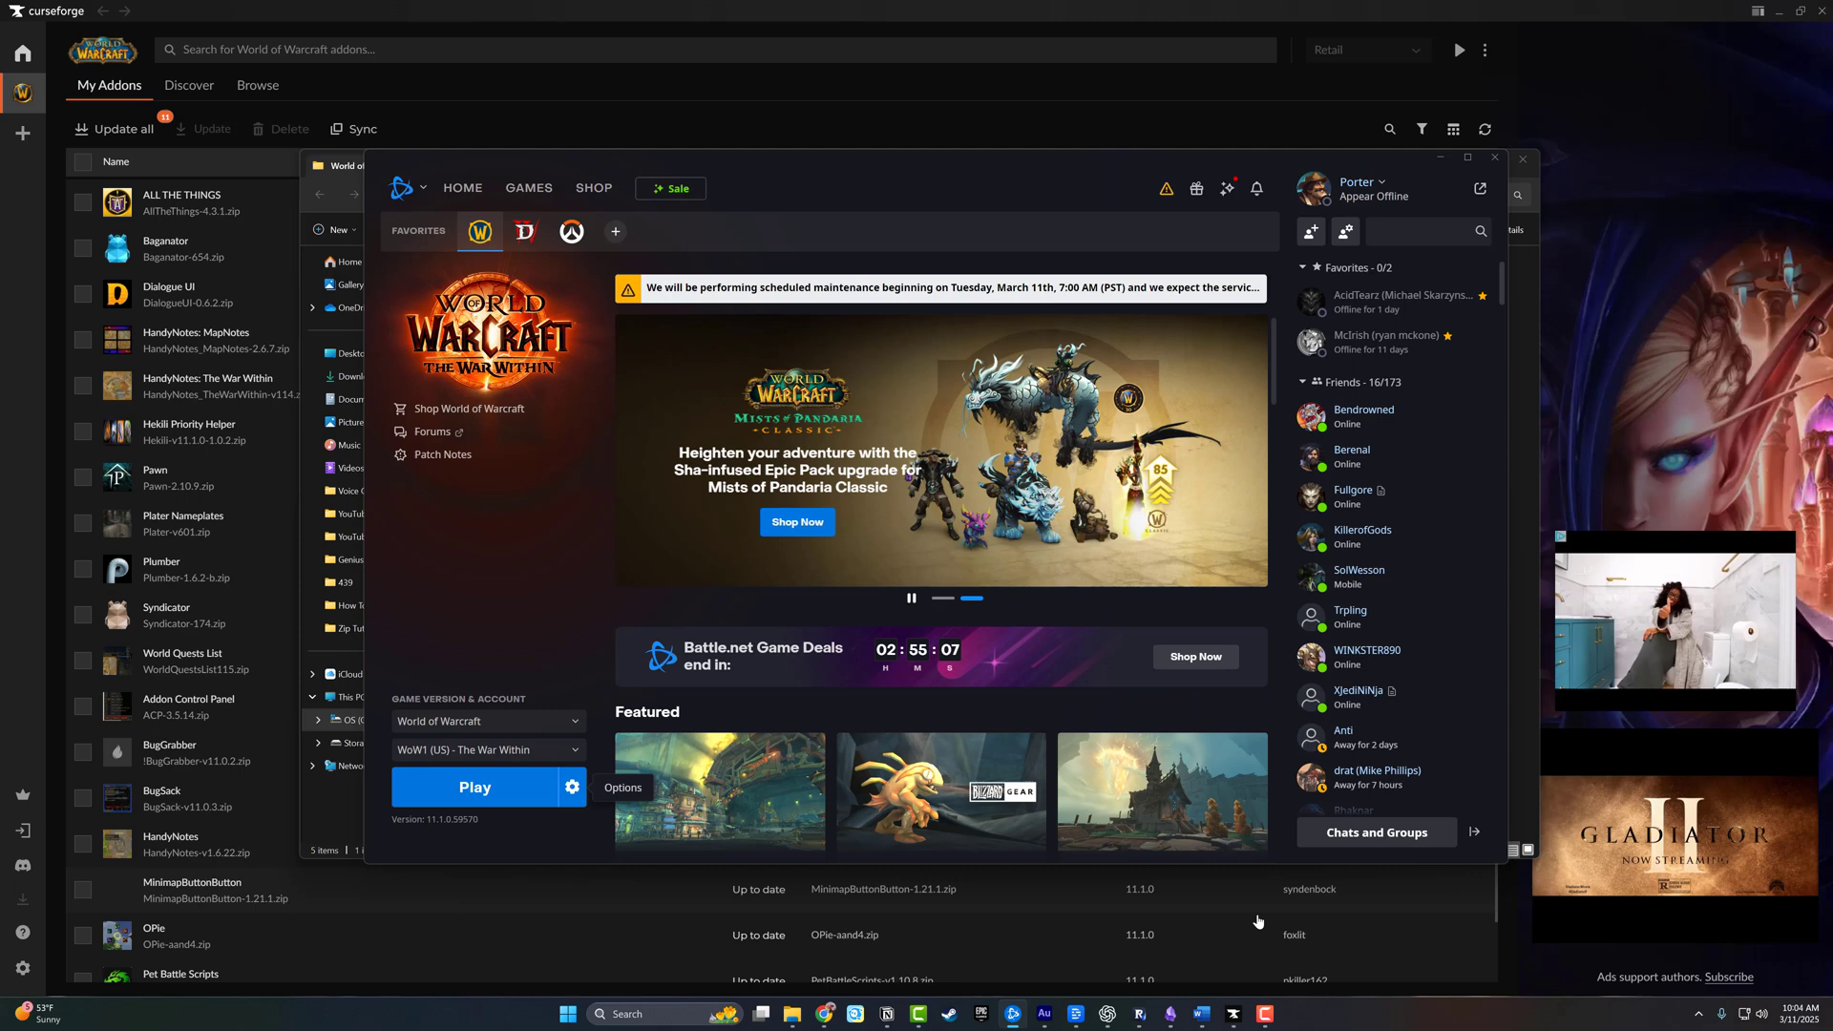
Switch to the CurseForge app and start adding a game manually through the folder picker.
click(1233, 1013)
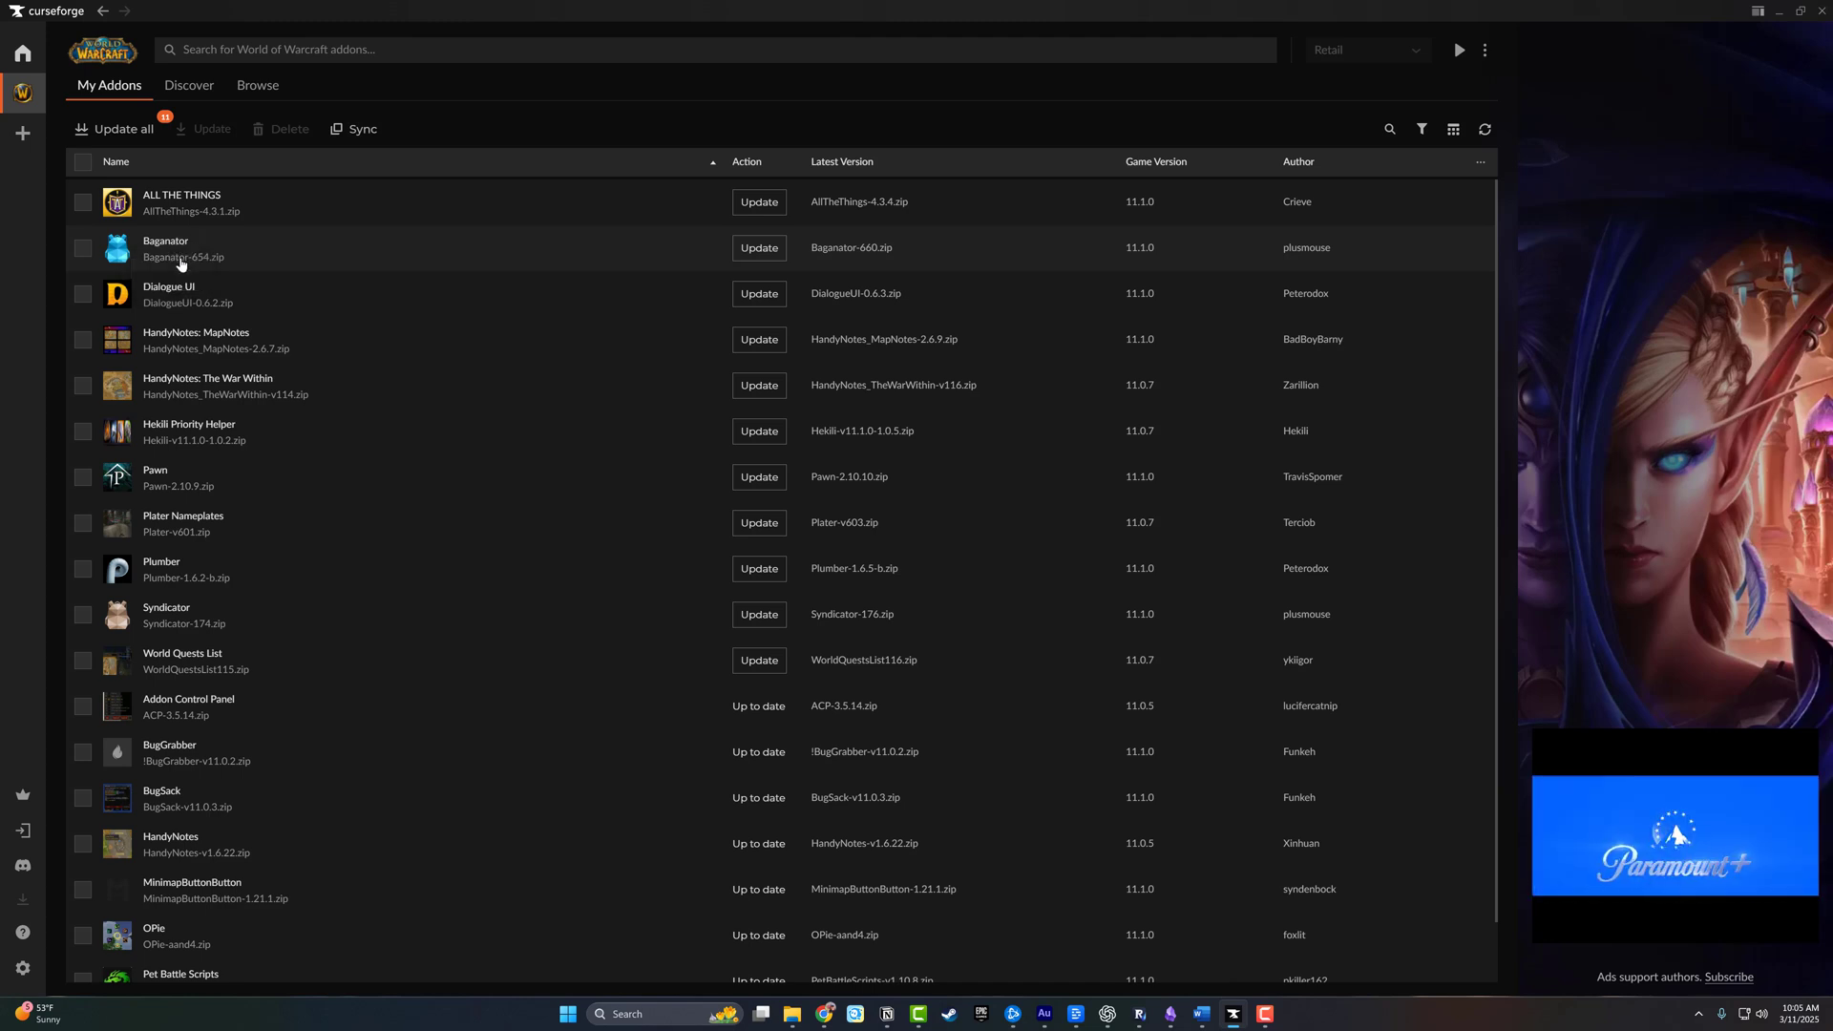
click(23, 134)
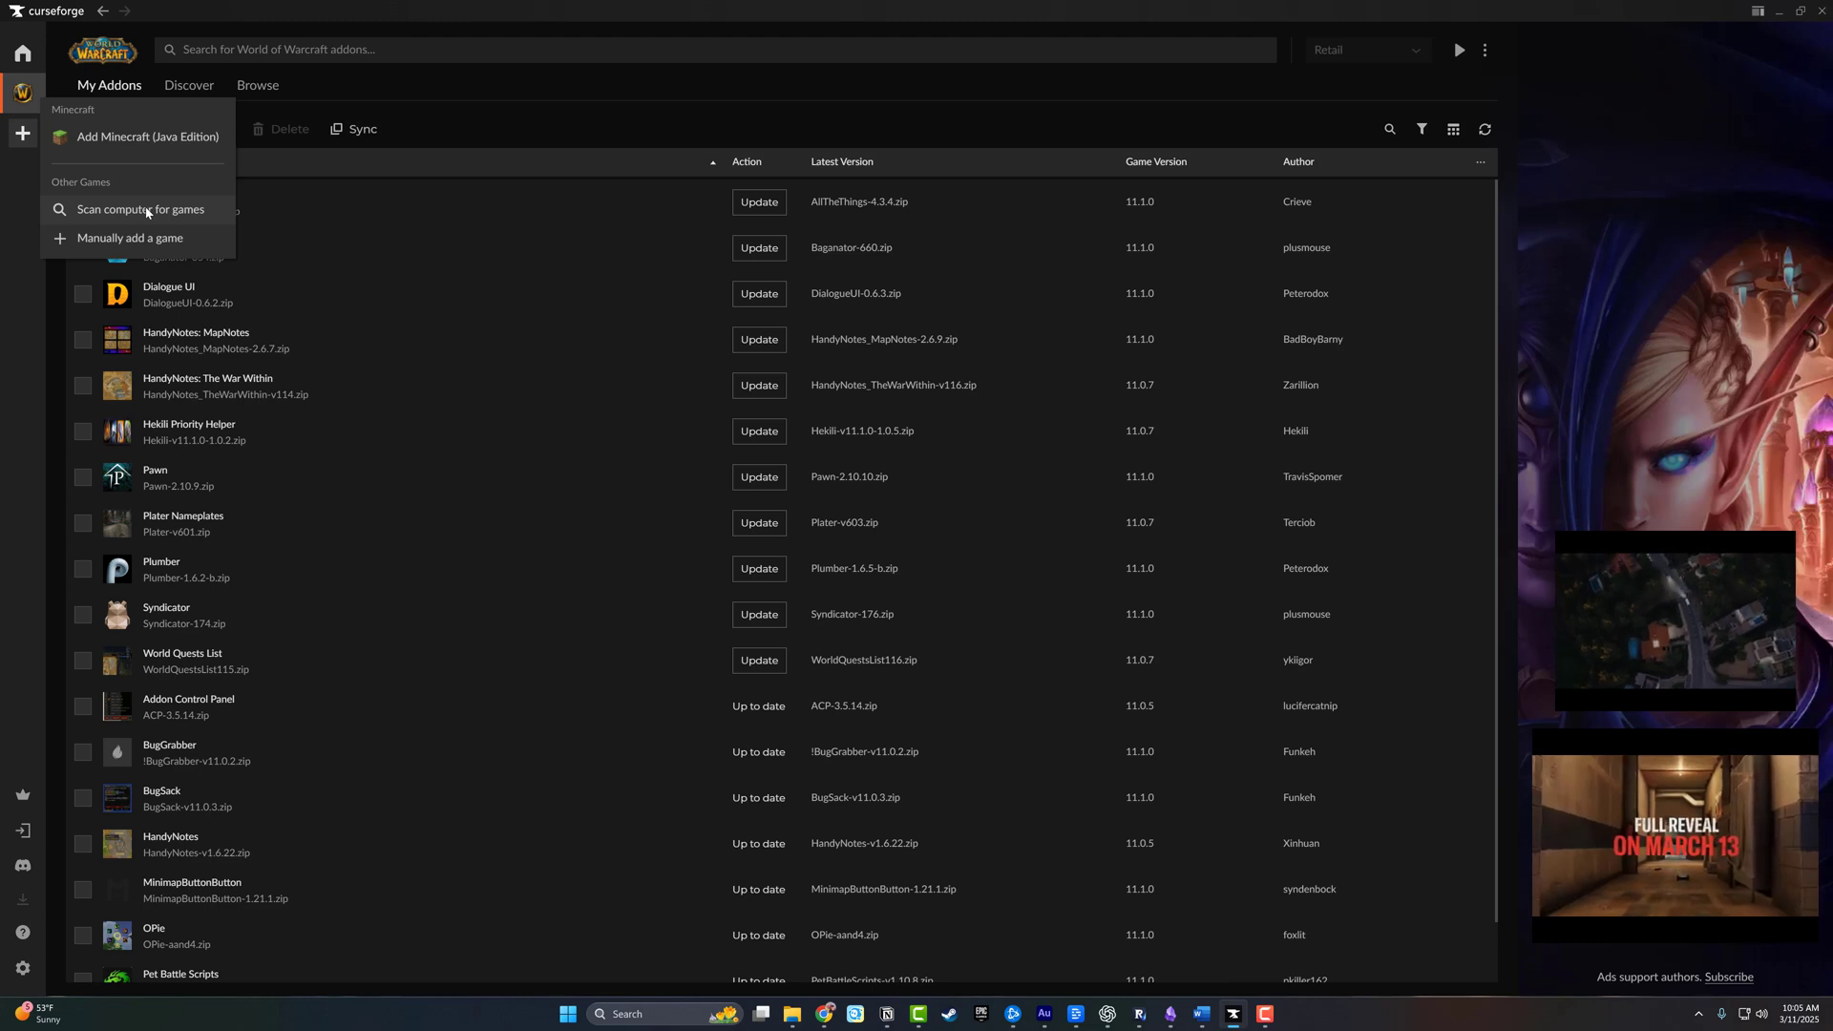
click(122, 240)
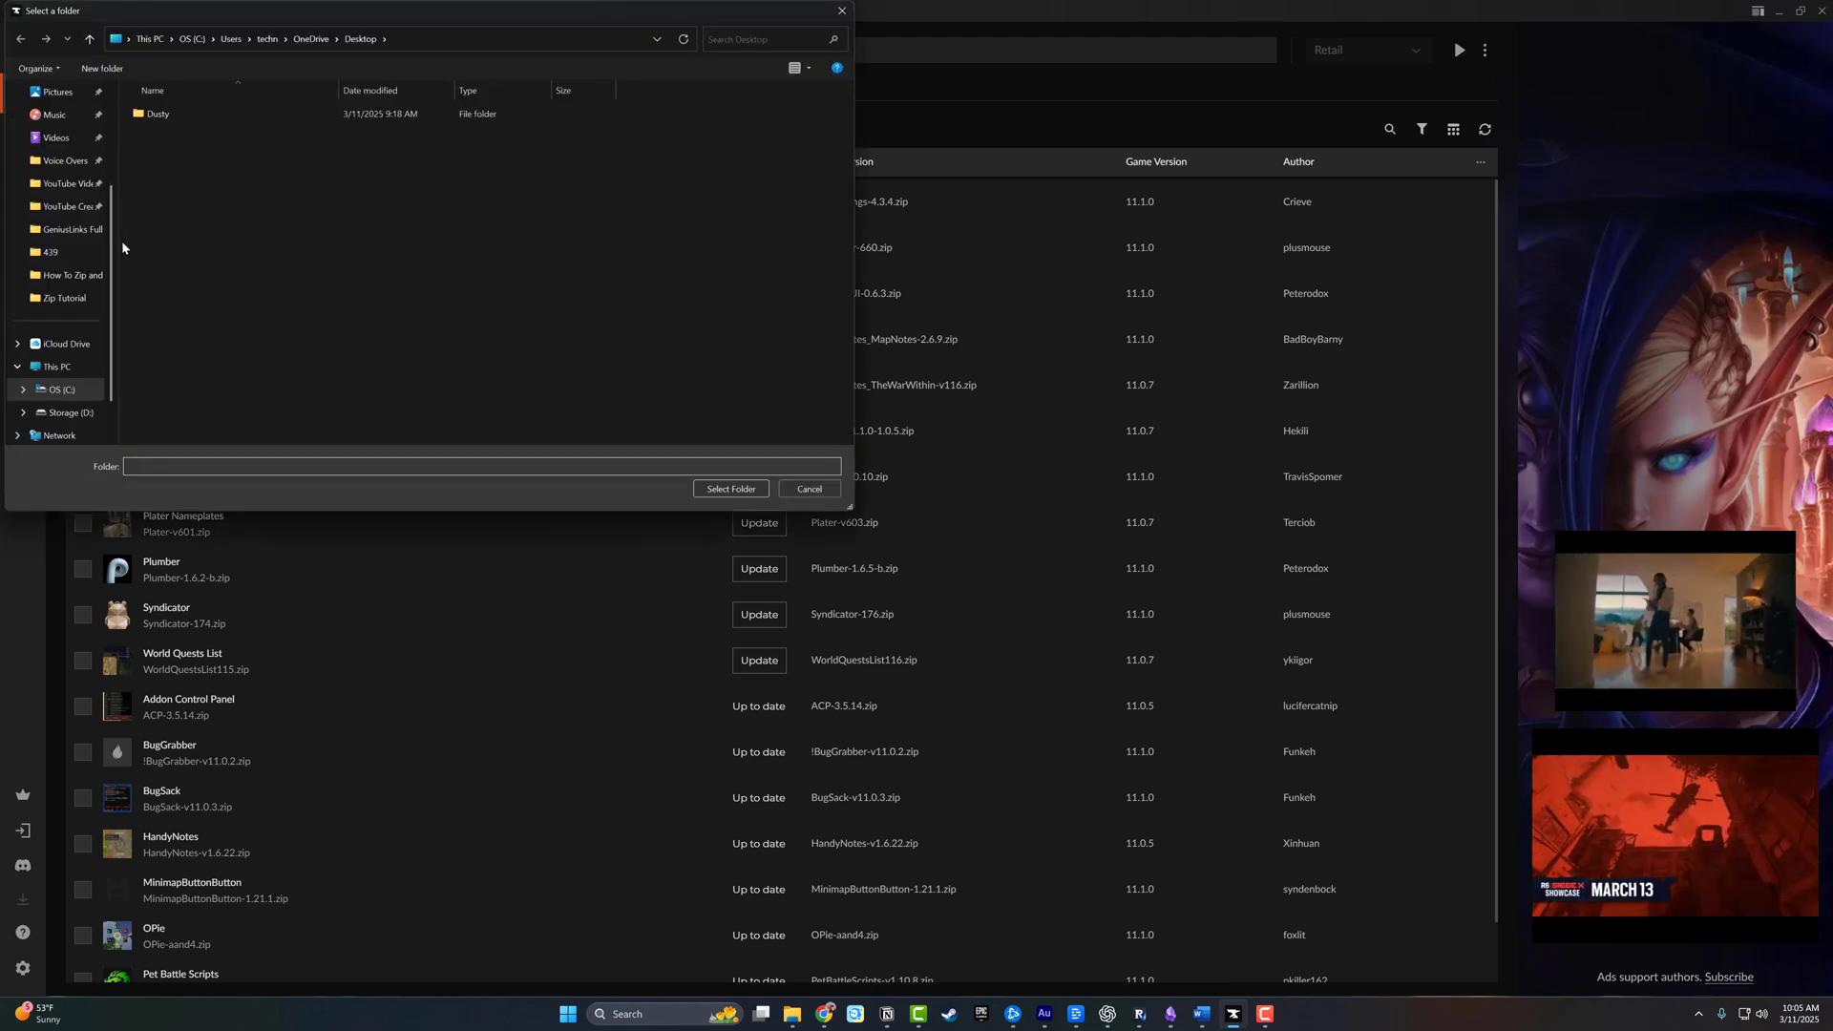
drag(466, 21, 939, 251)
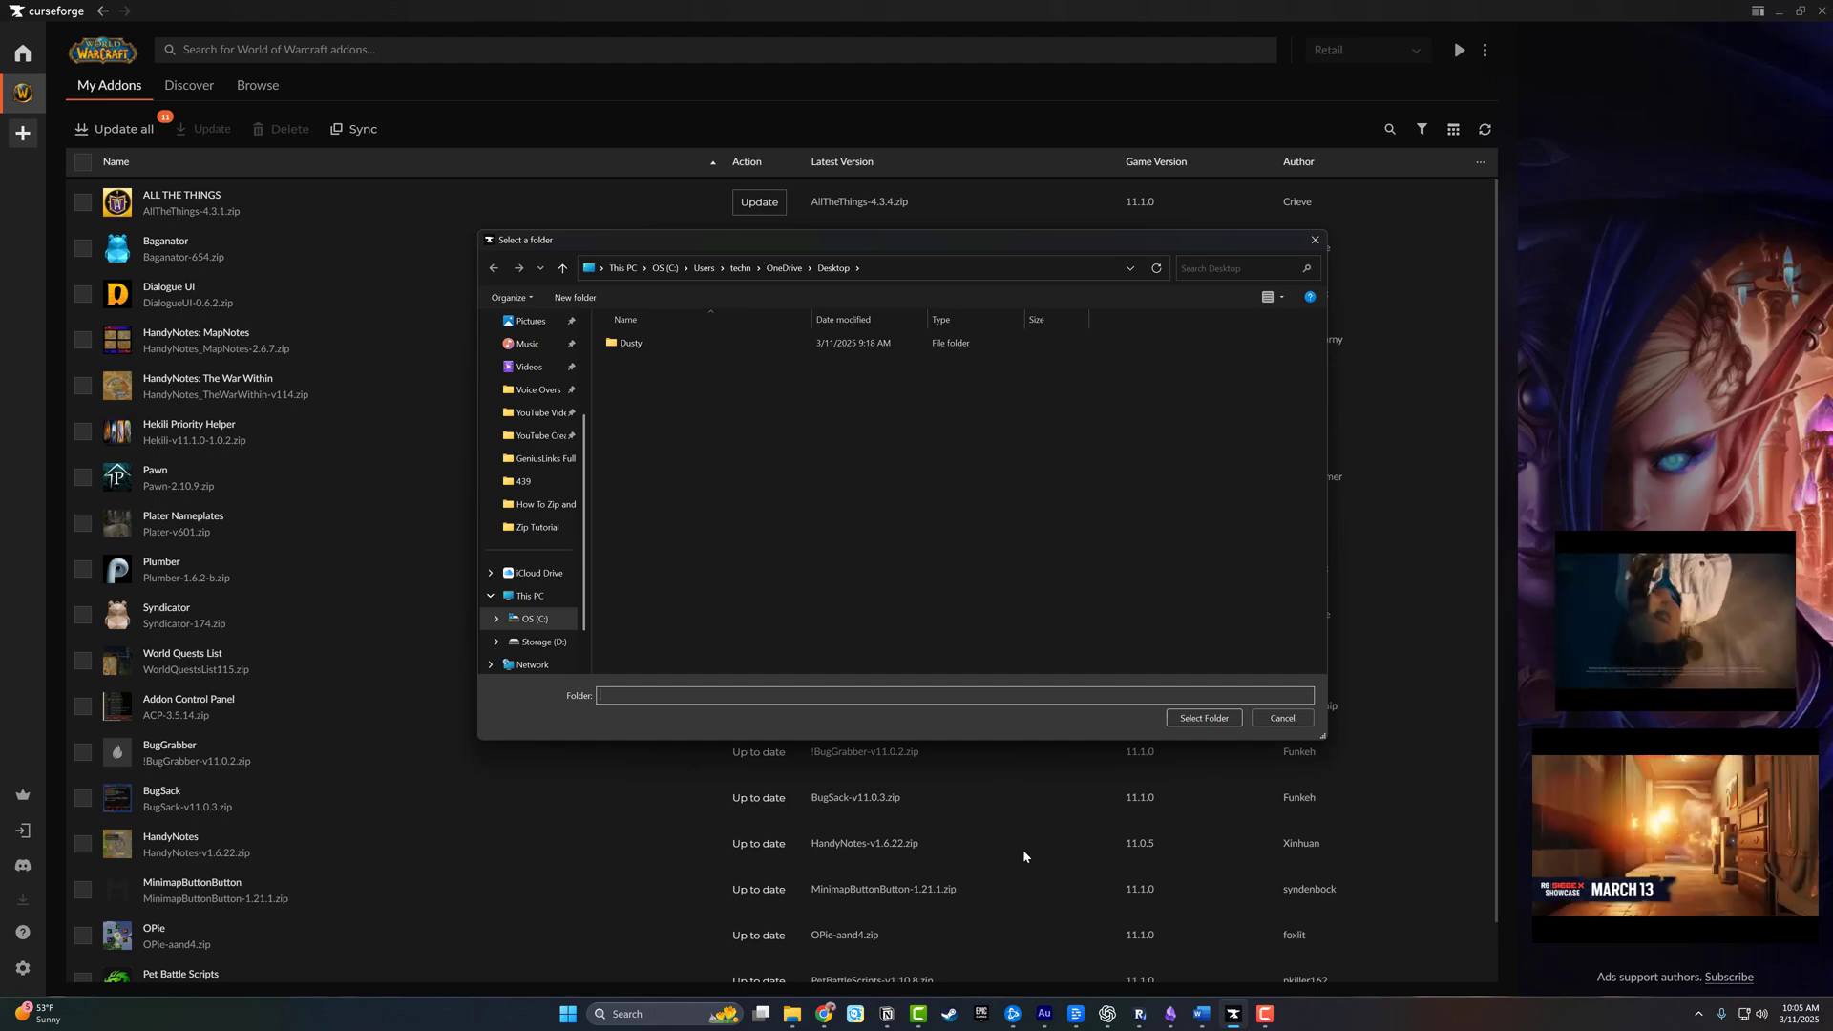
Switch to Battle.net and show the World of Warcraft installation folder in File Explorer.
click(1019, 1014)
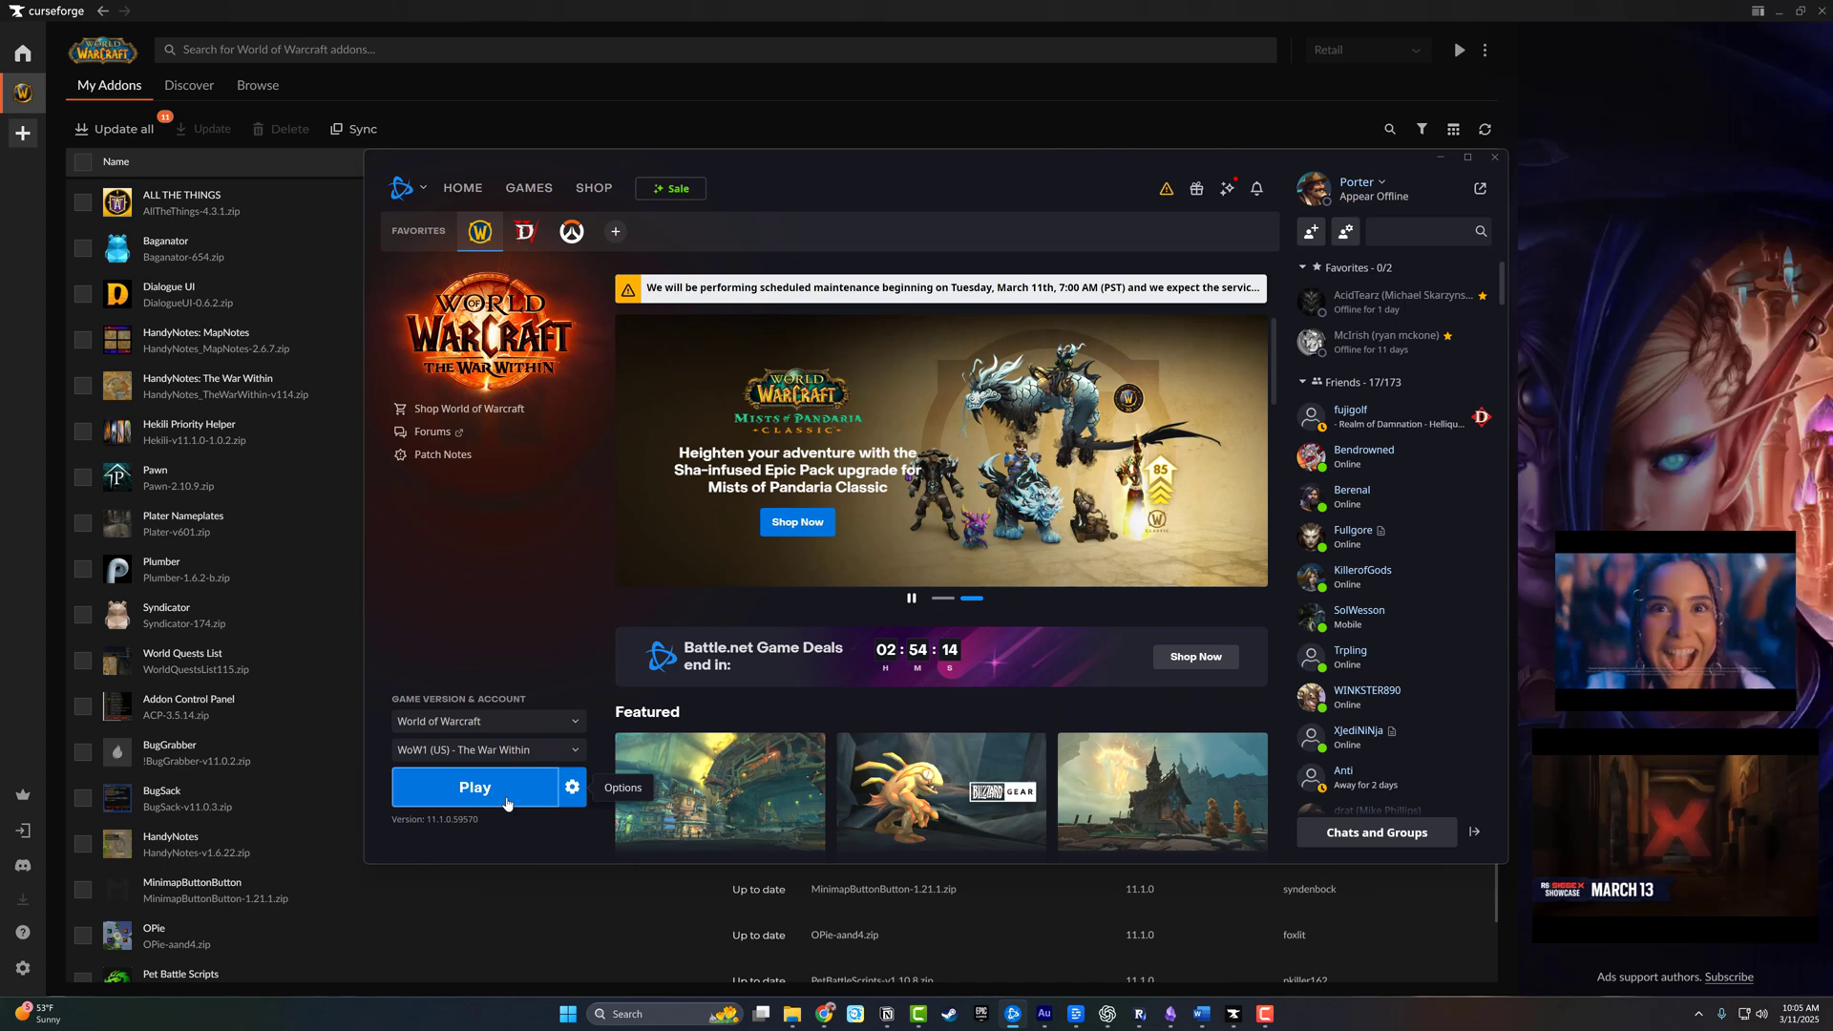
click(573, 788)
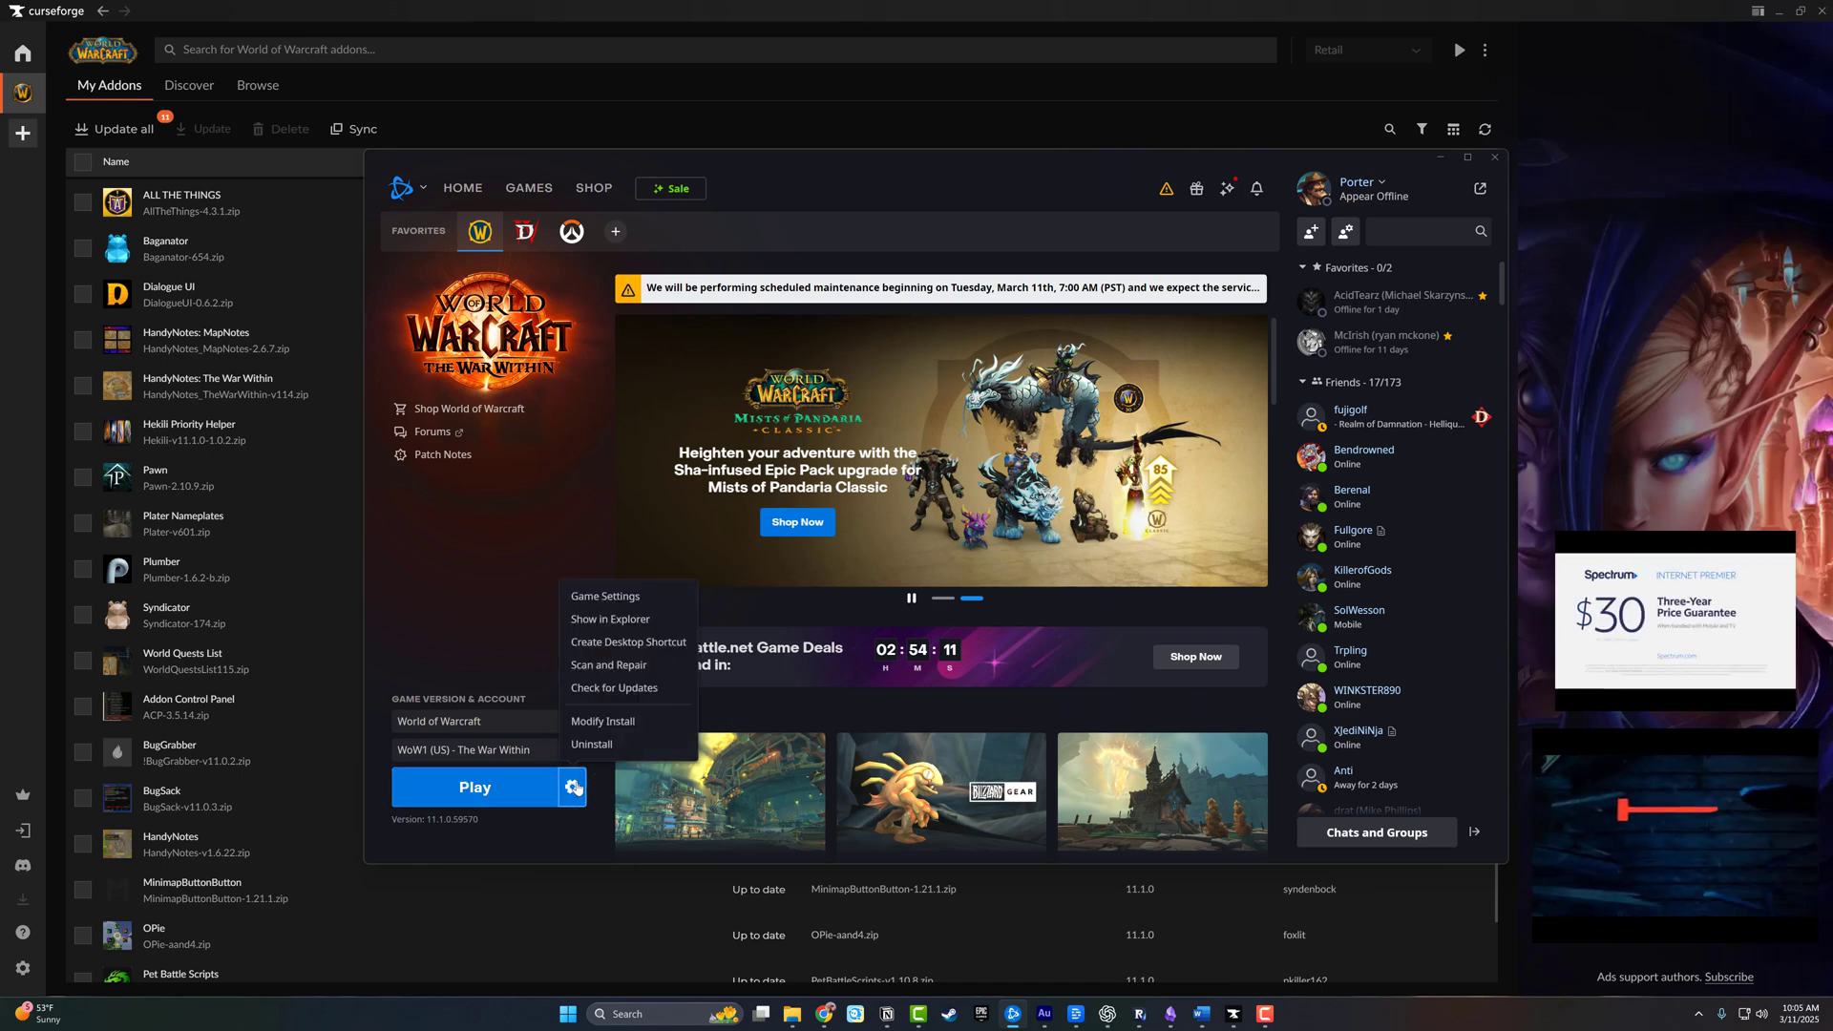
click(612, 620)
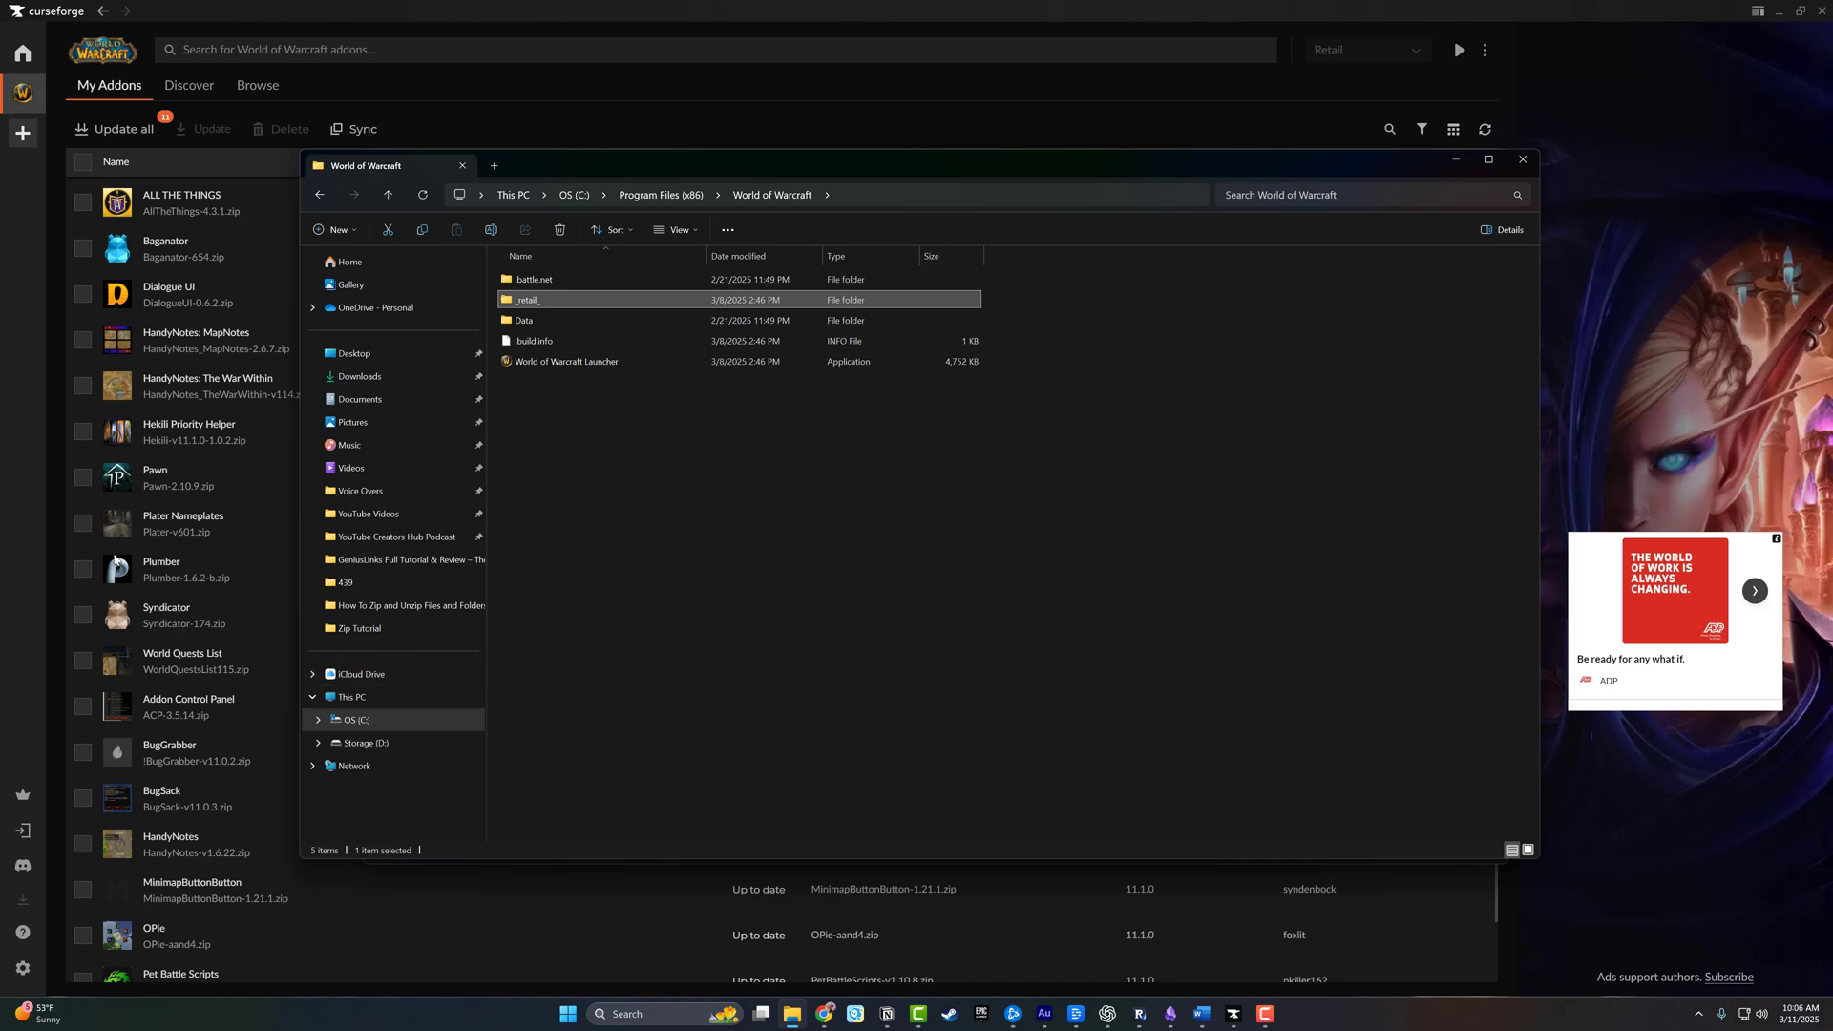
Cancel CurseForge's folder selection and update all installed World of Warcraft addons.
click(27, 358)
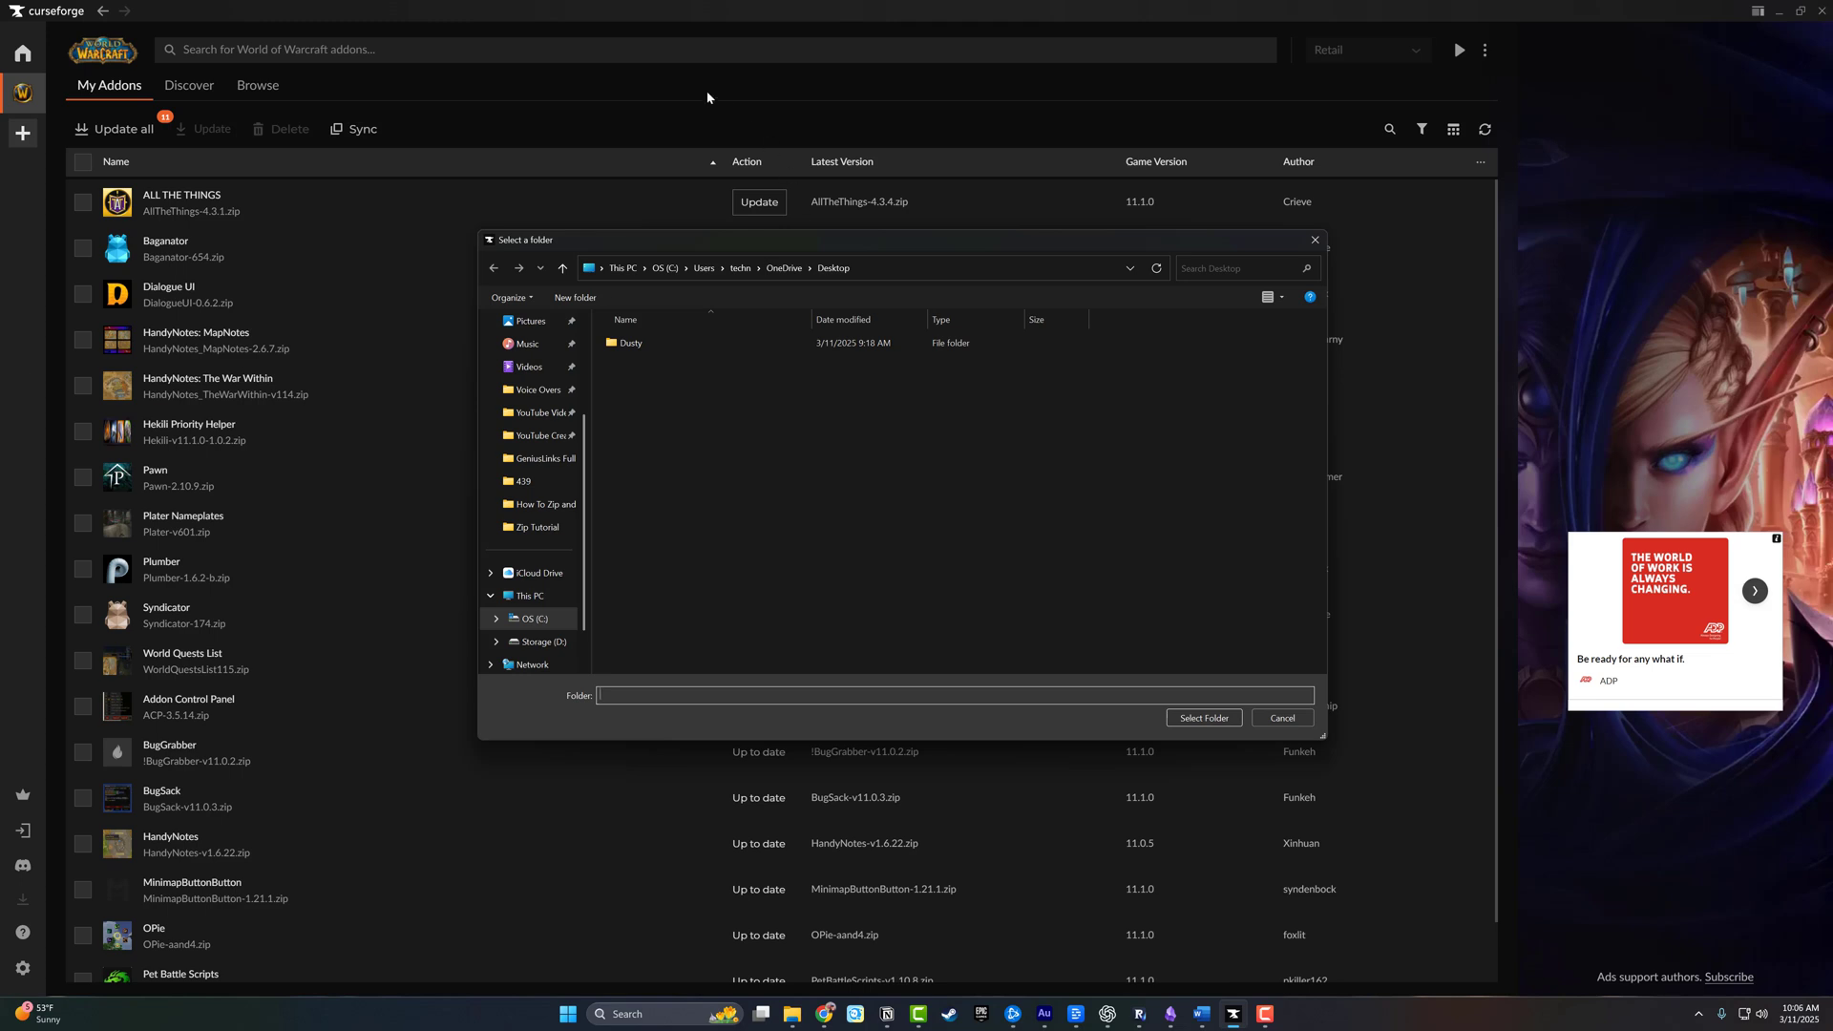
click(1314, 240)
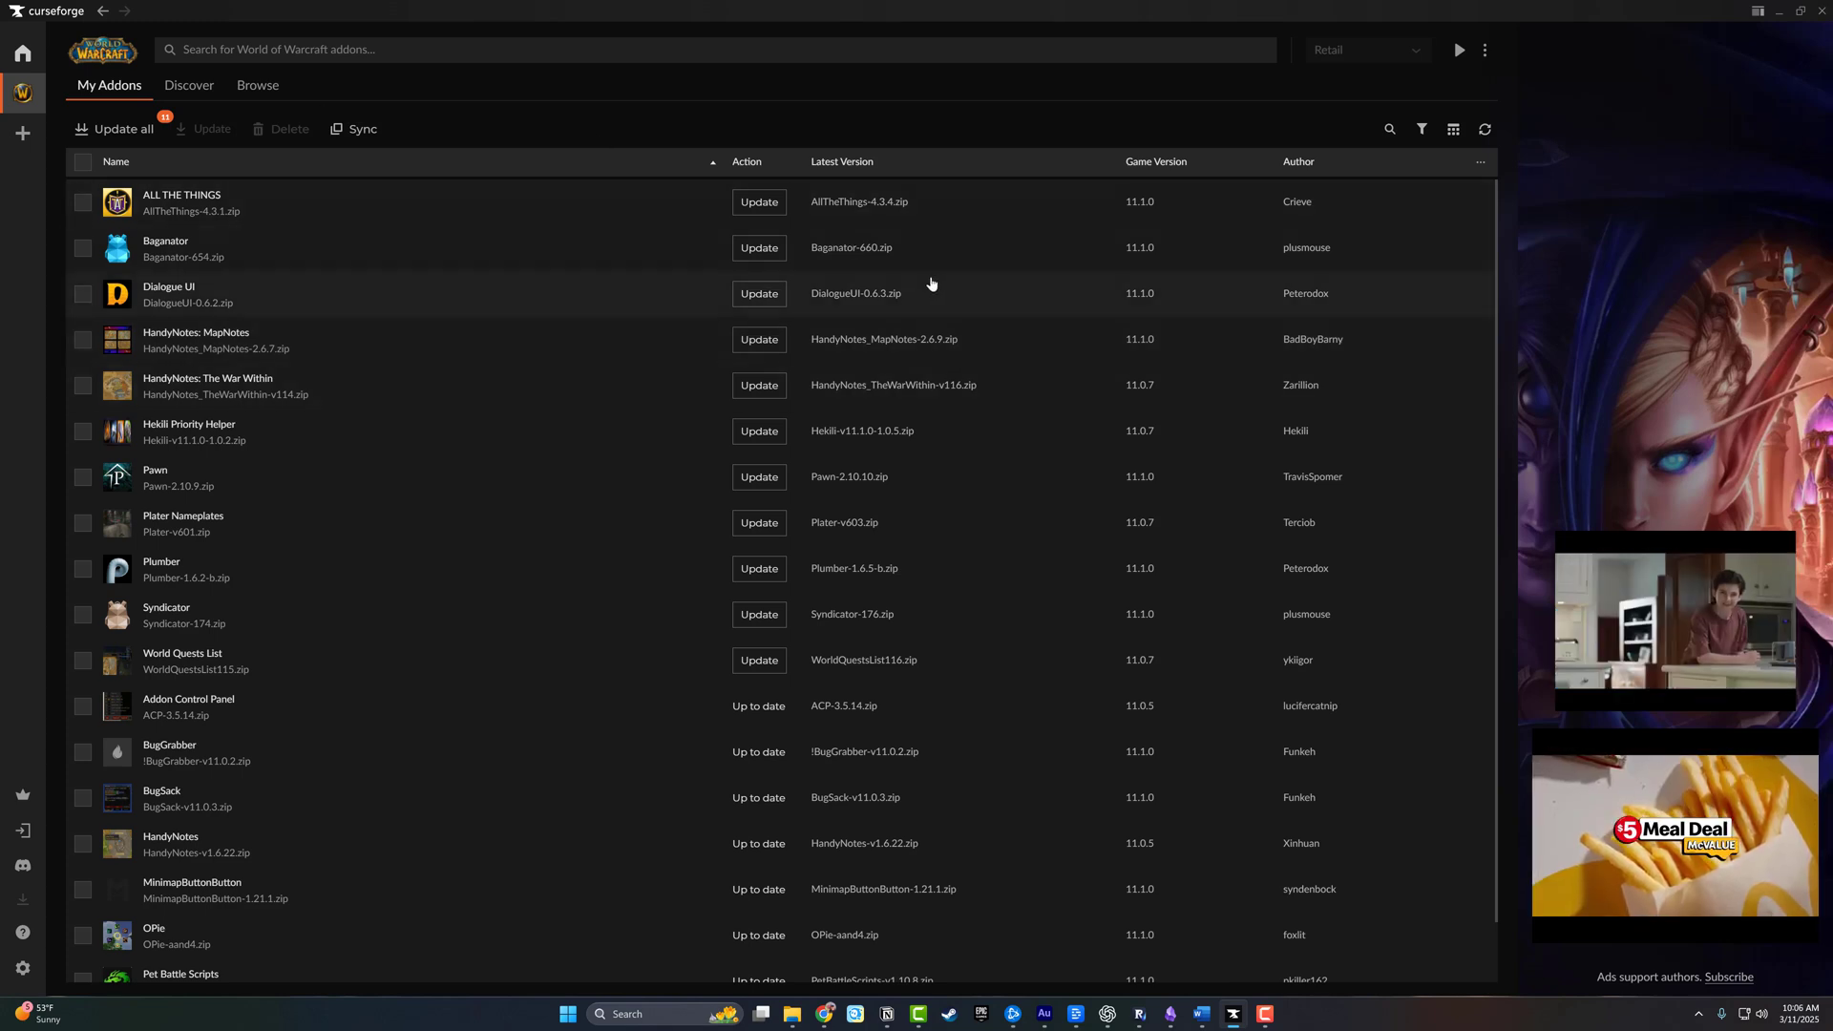
click(115, 129)
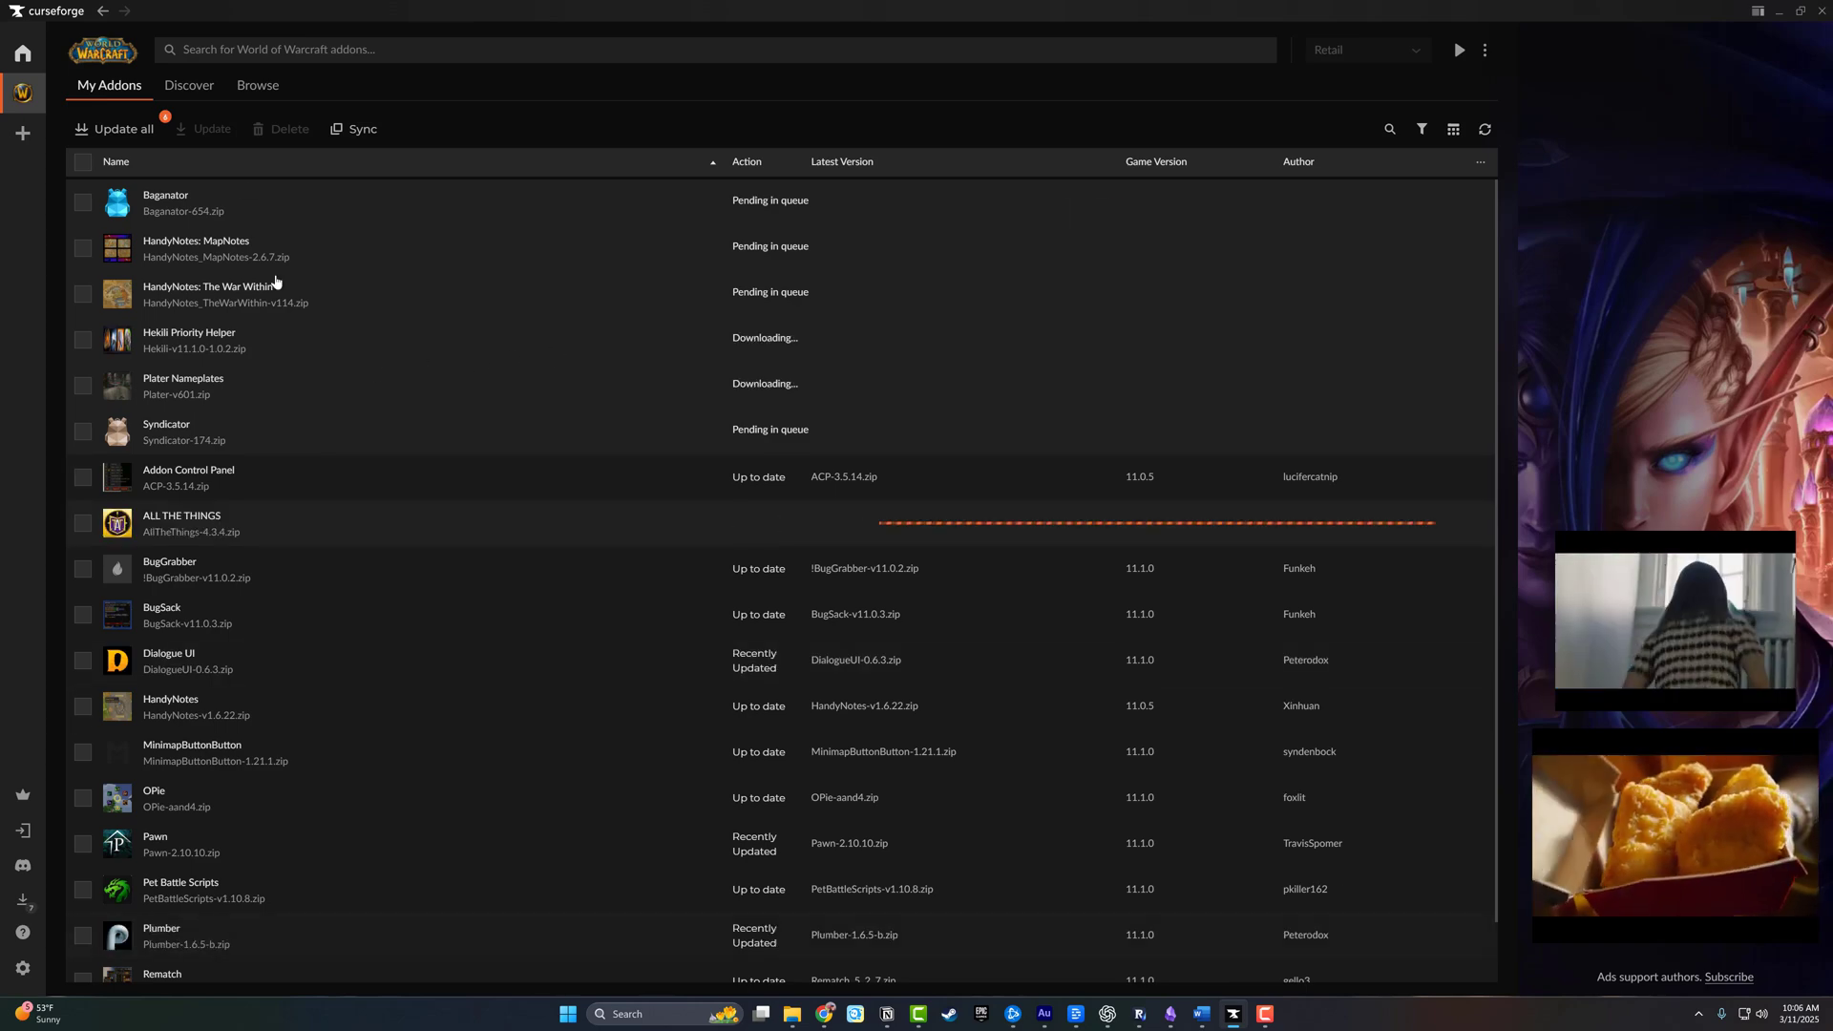
Browse the World of Warcraft addon catalogue filtered to the Combat category, sorted by downloads and then by Top ranking.
click(258, 85)
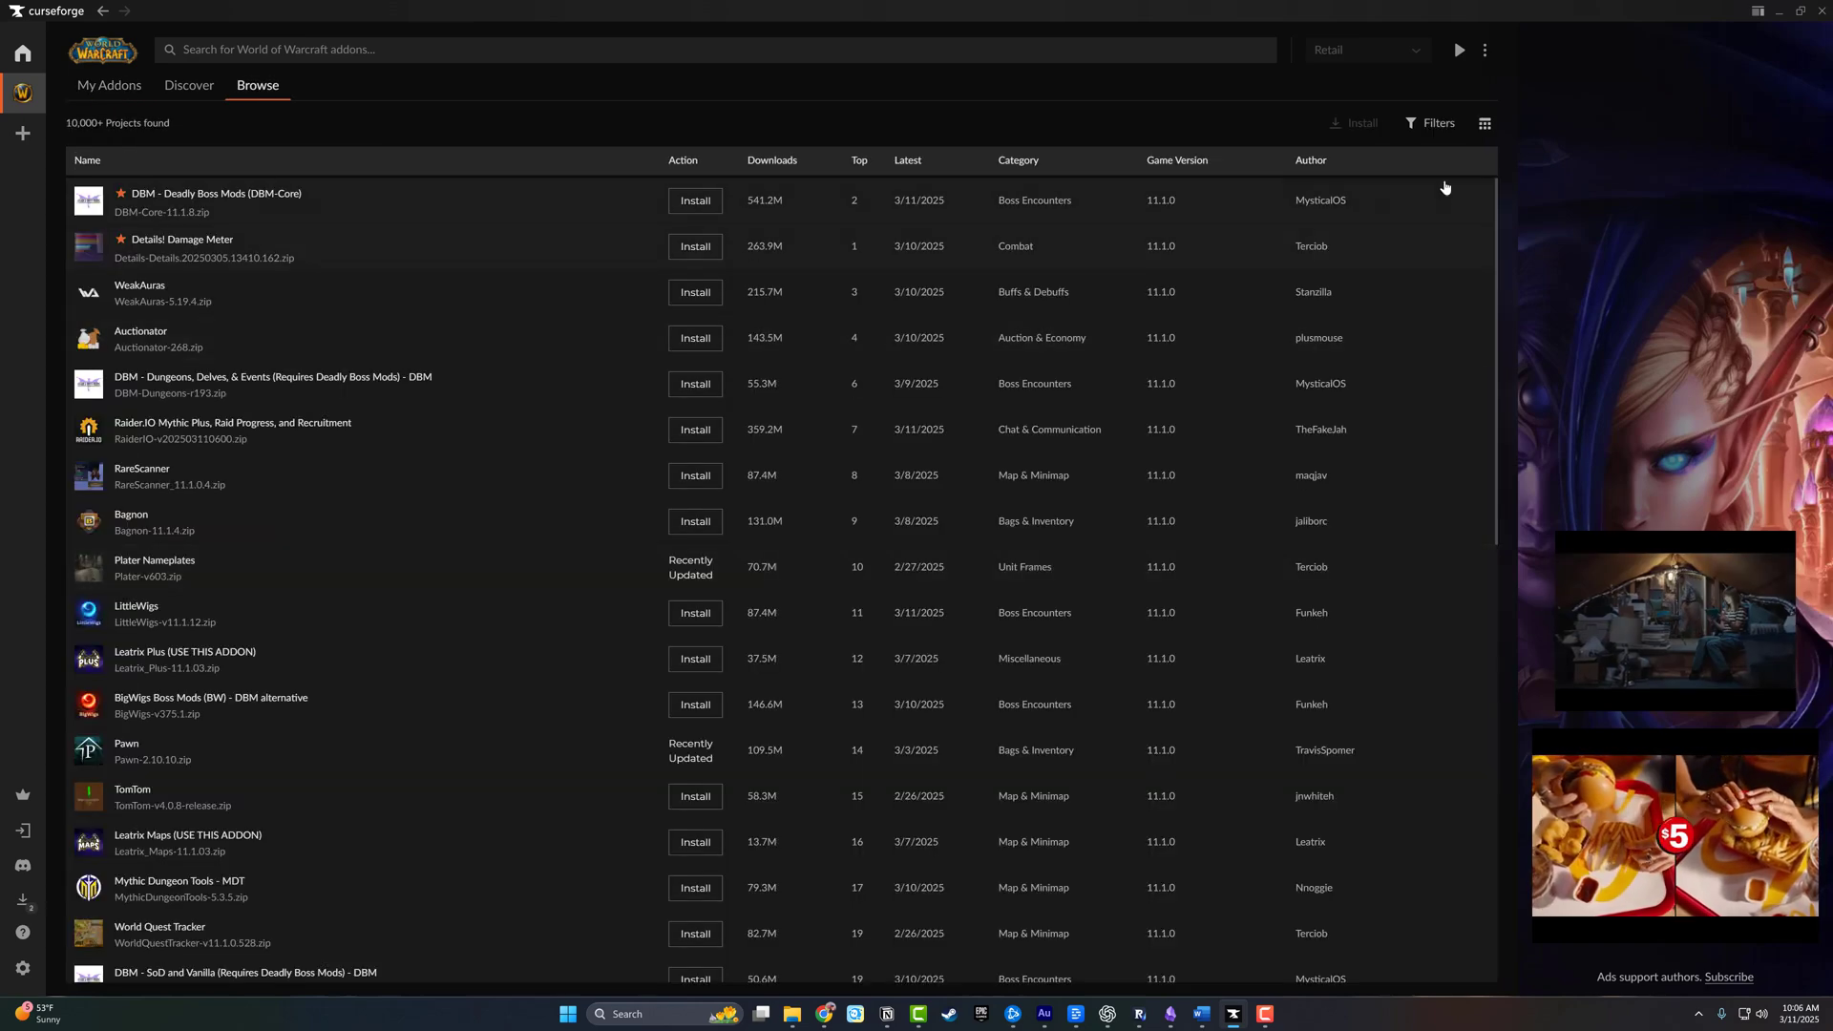
click(1435, 125)
click(1336, 311)
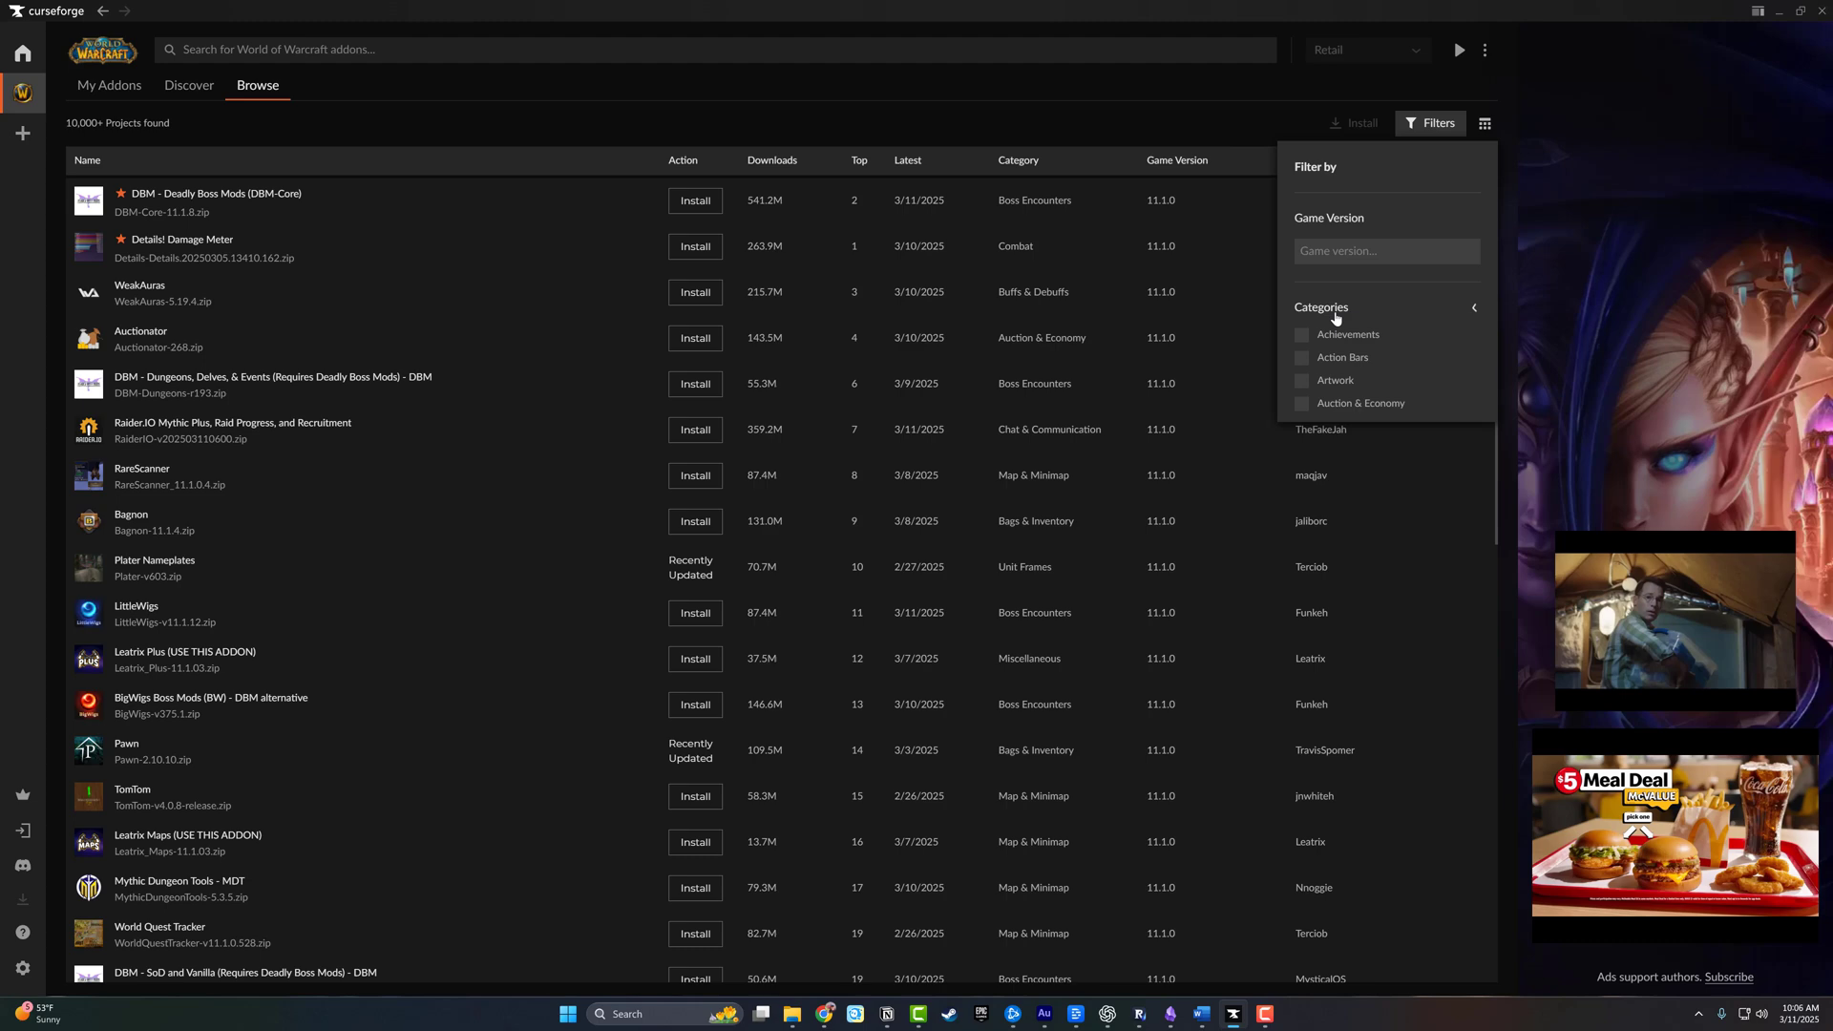
scroll(1356, 313, down, 1)
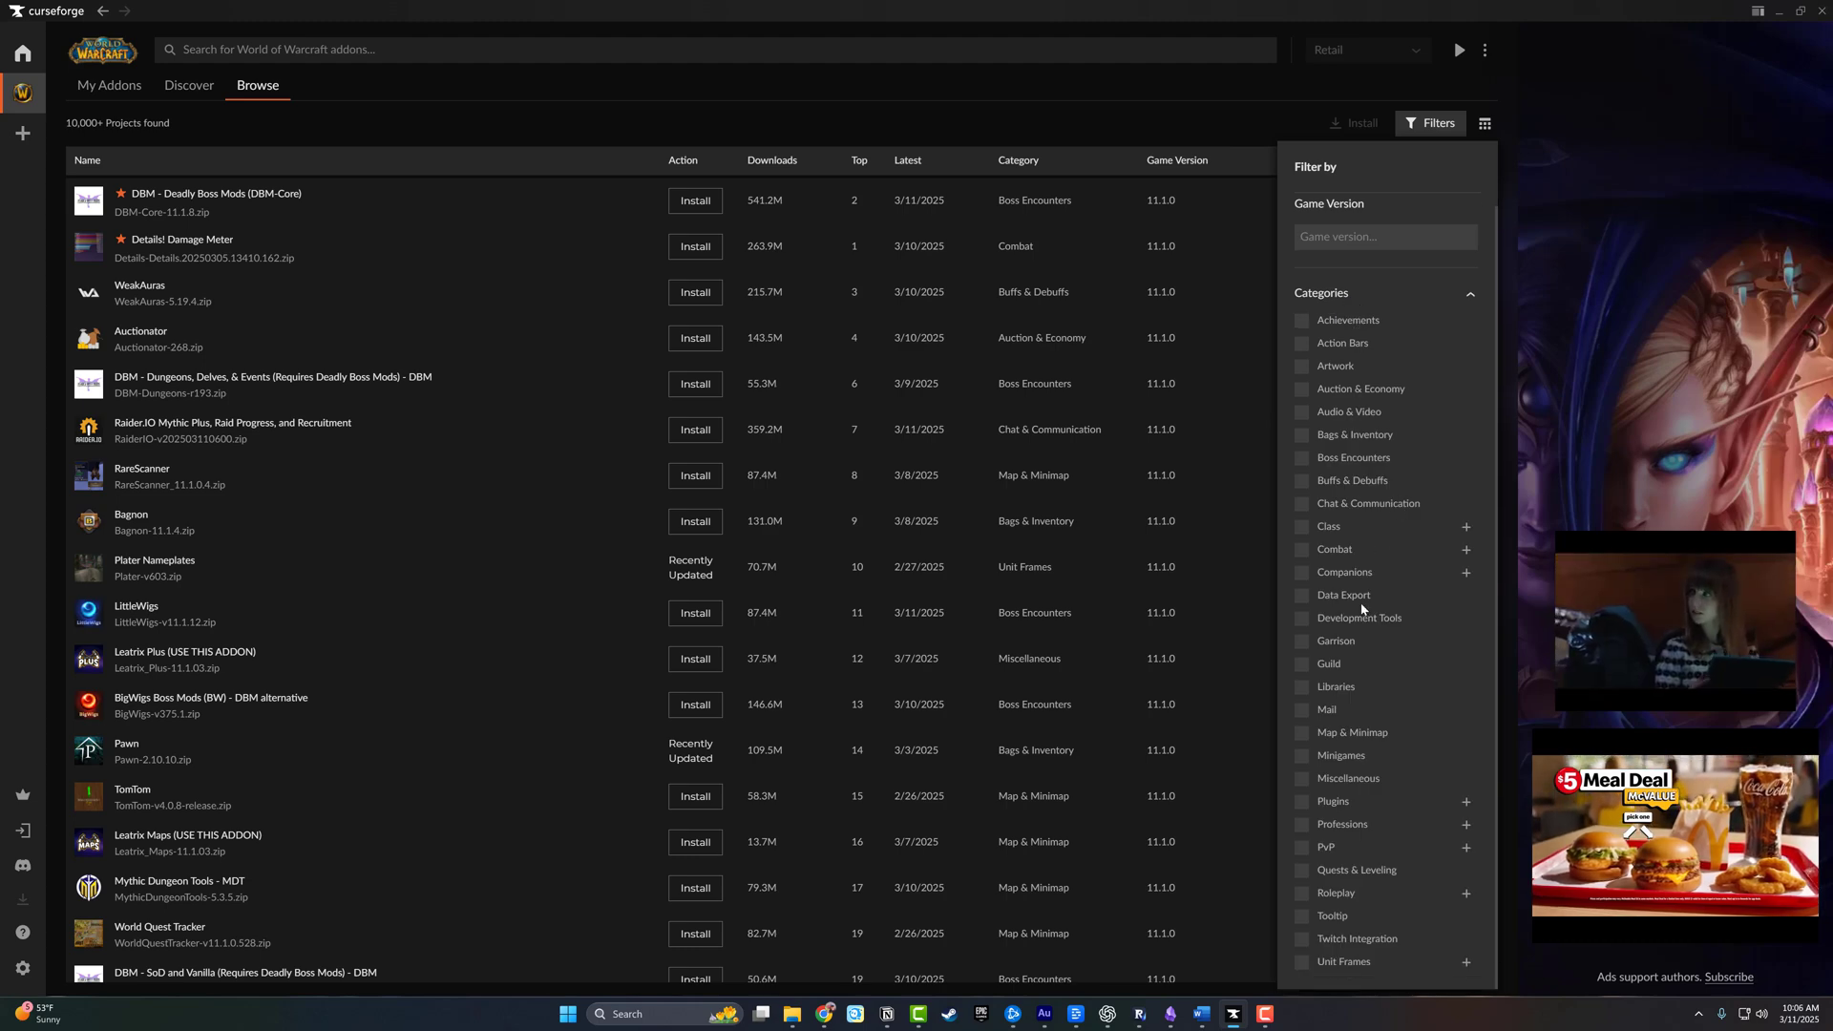
click(1302, 551)
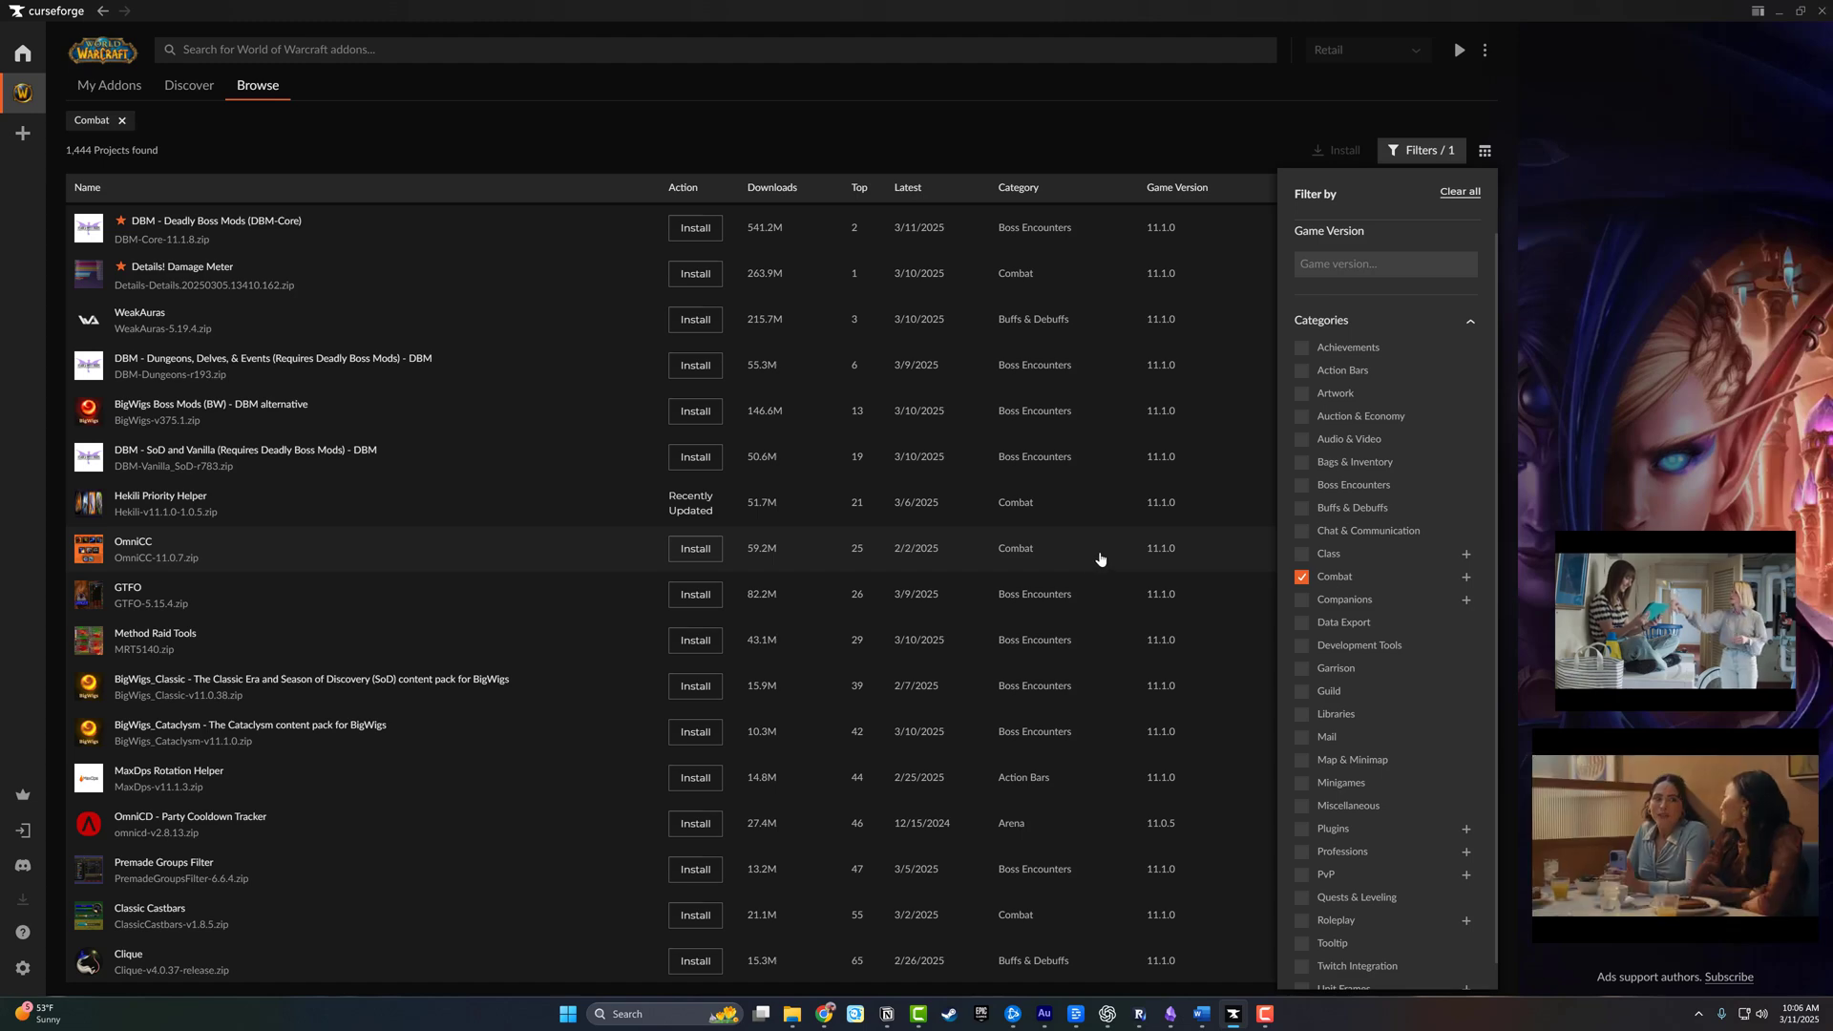
click(779, 189)
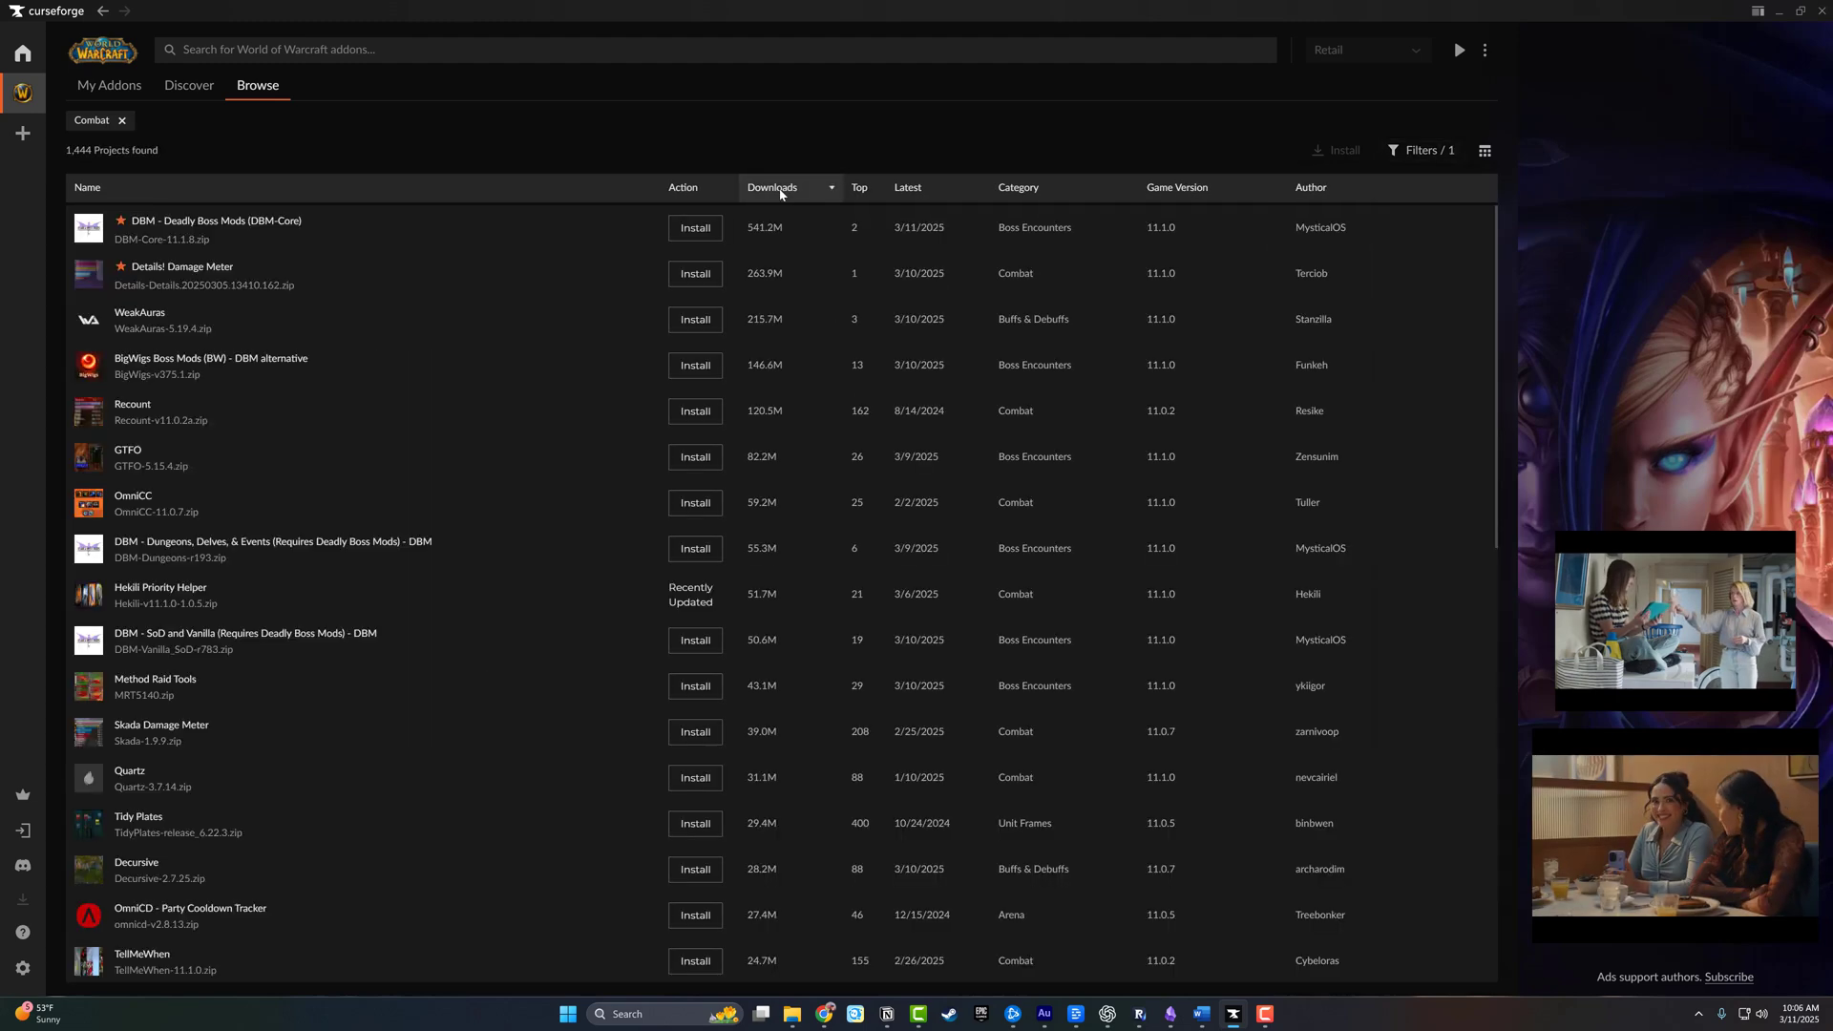
click(858, 189)
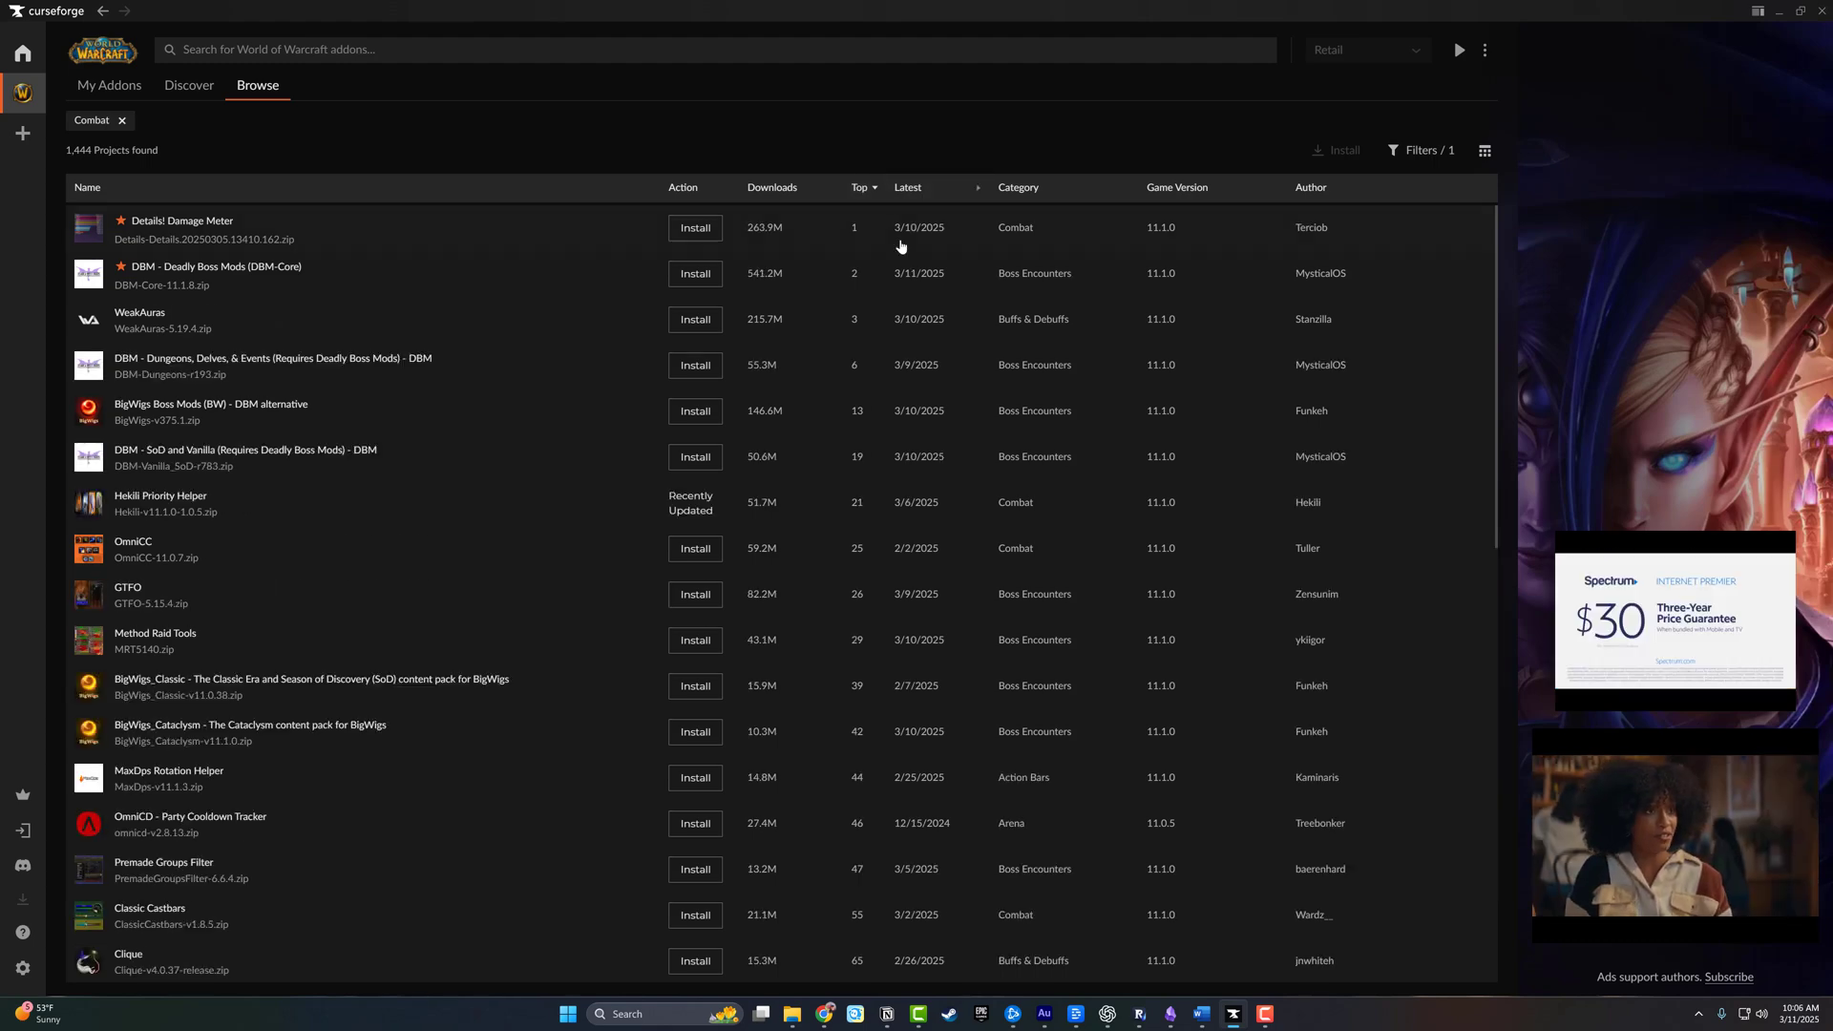
Switch to the web browser and view the HeroRotation page among the latest World of Warcraft addons on the CurseForge website.
key(alt+Tab)
mouse_move(1334, 170)
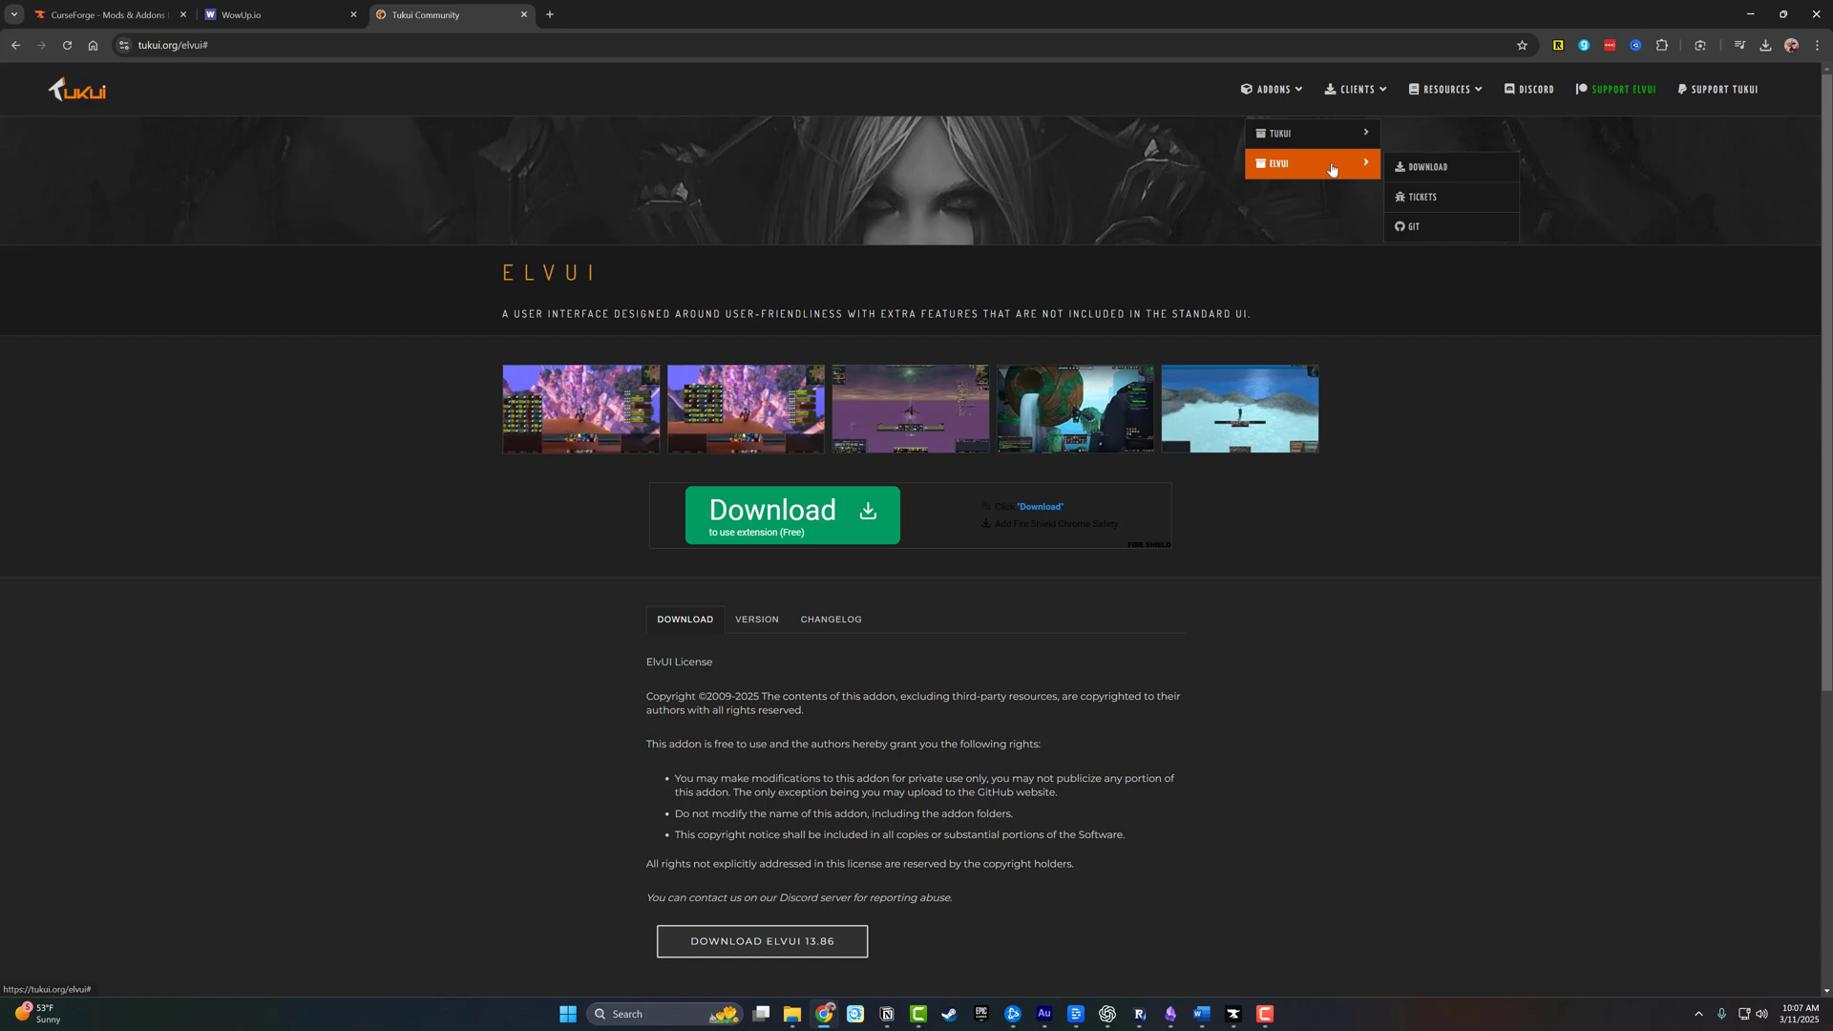
click(129, 17)
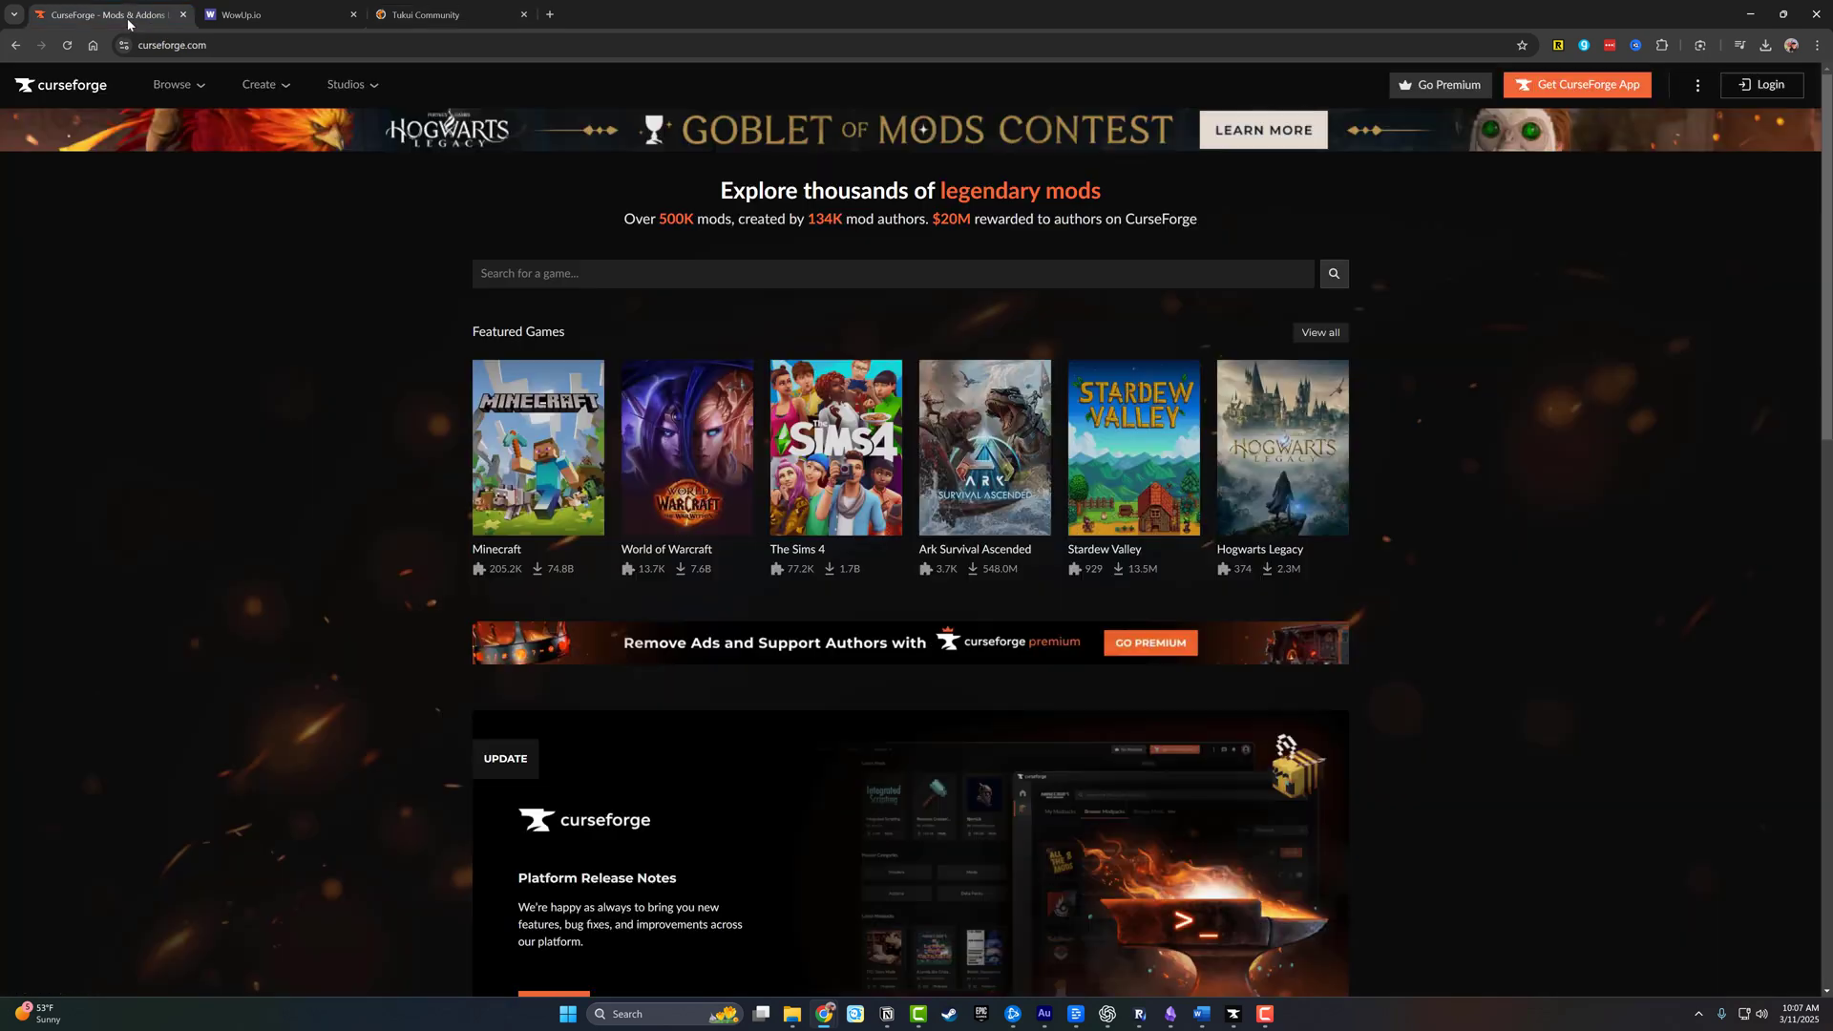
click(673, 466)
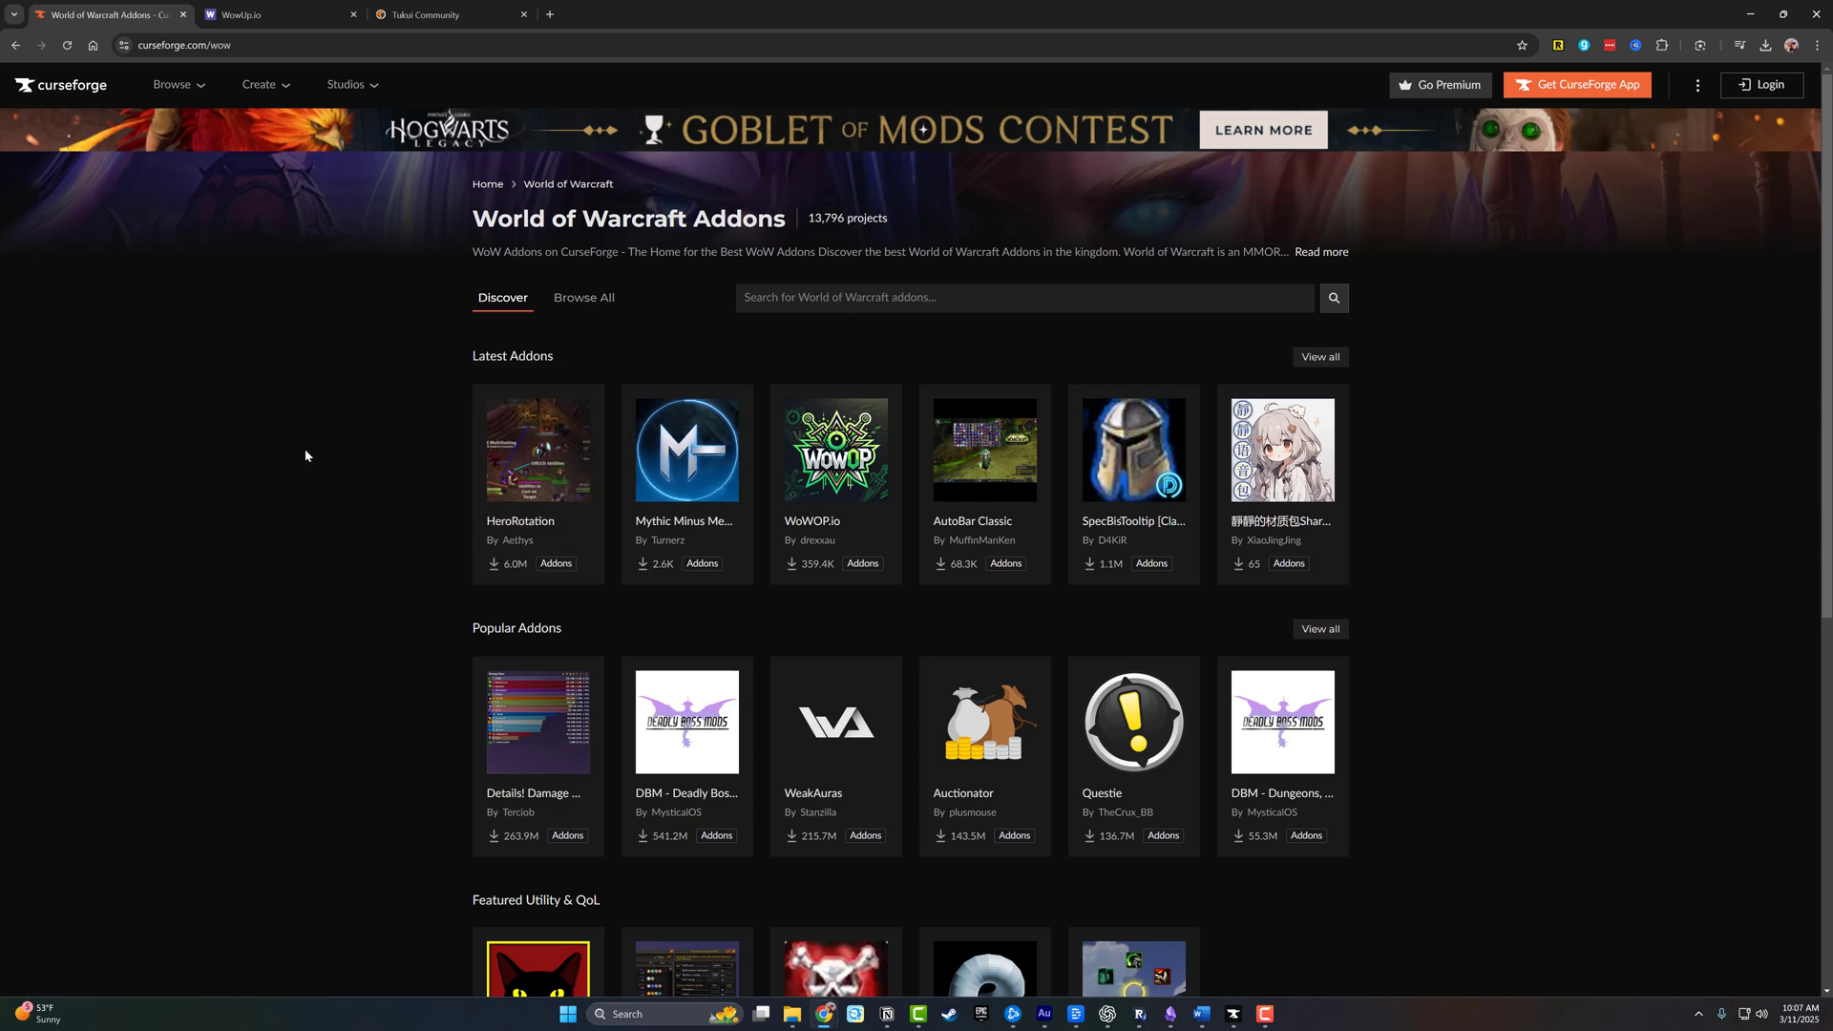
mouse_move(539, 478)
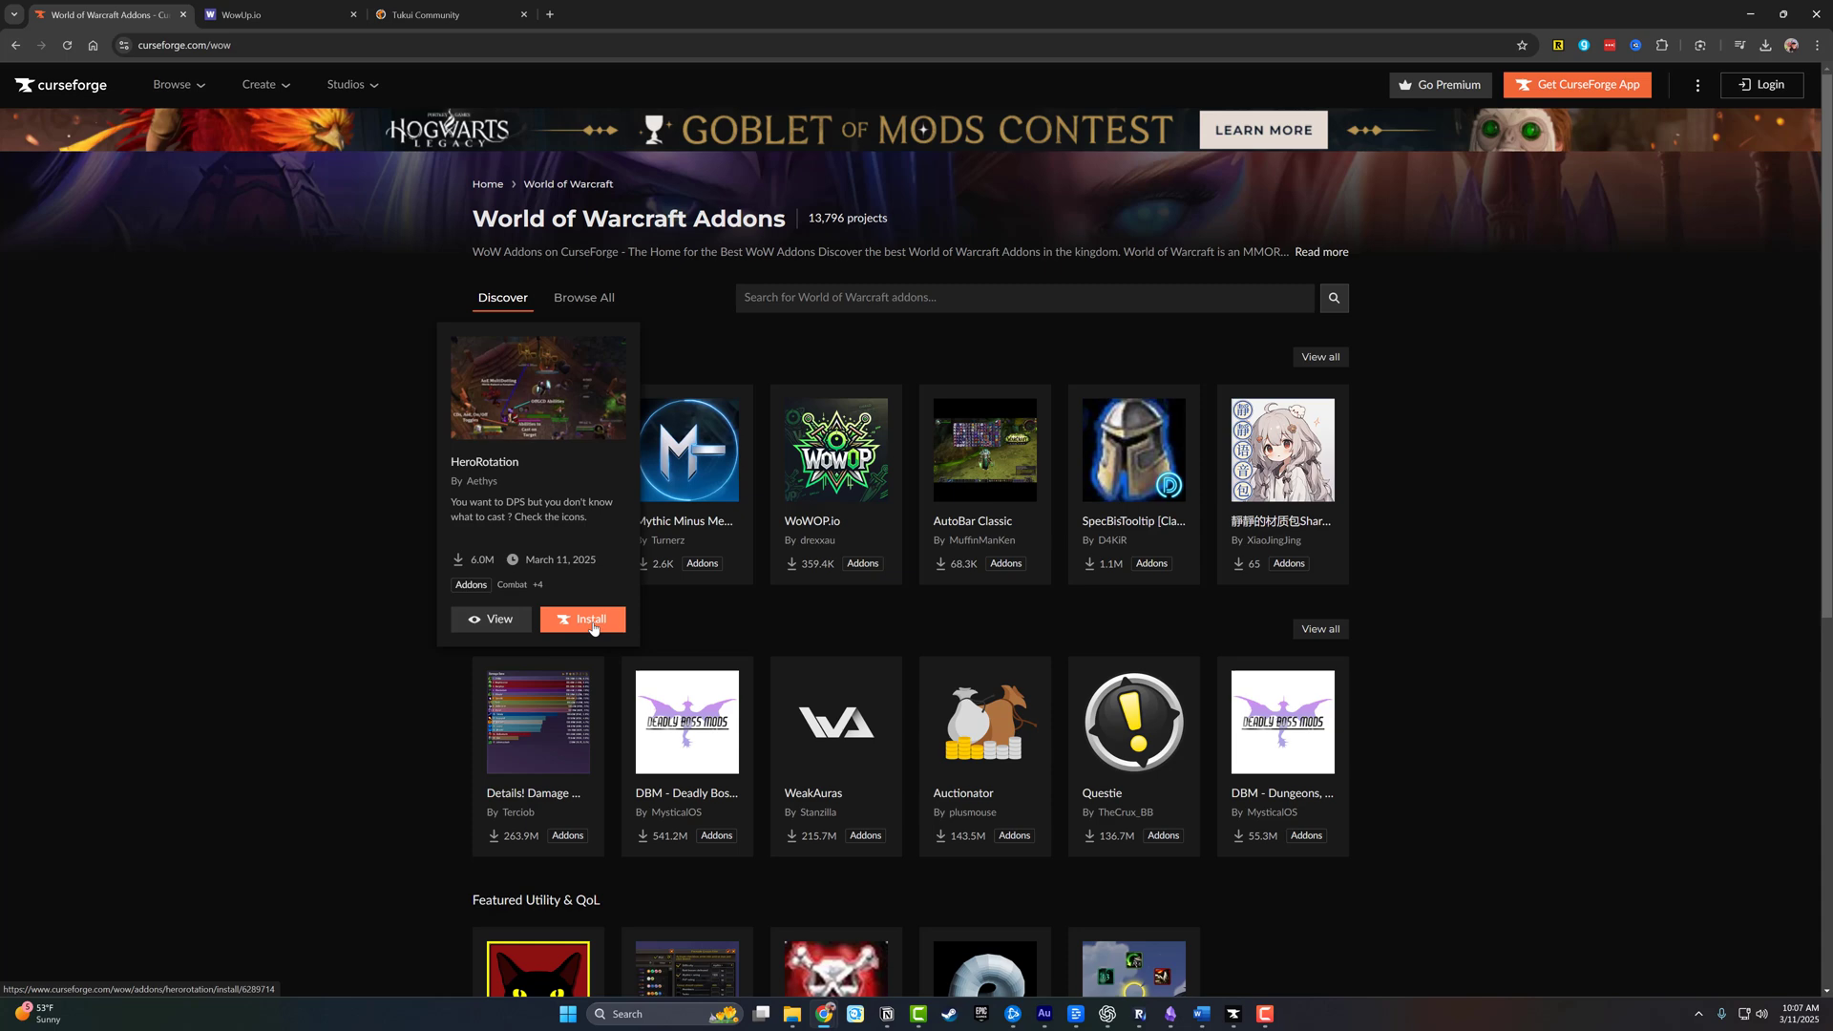
click(558, 408)
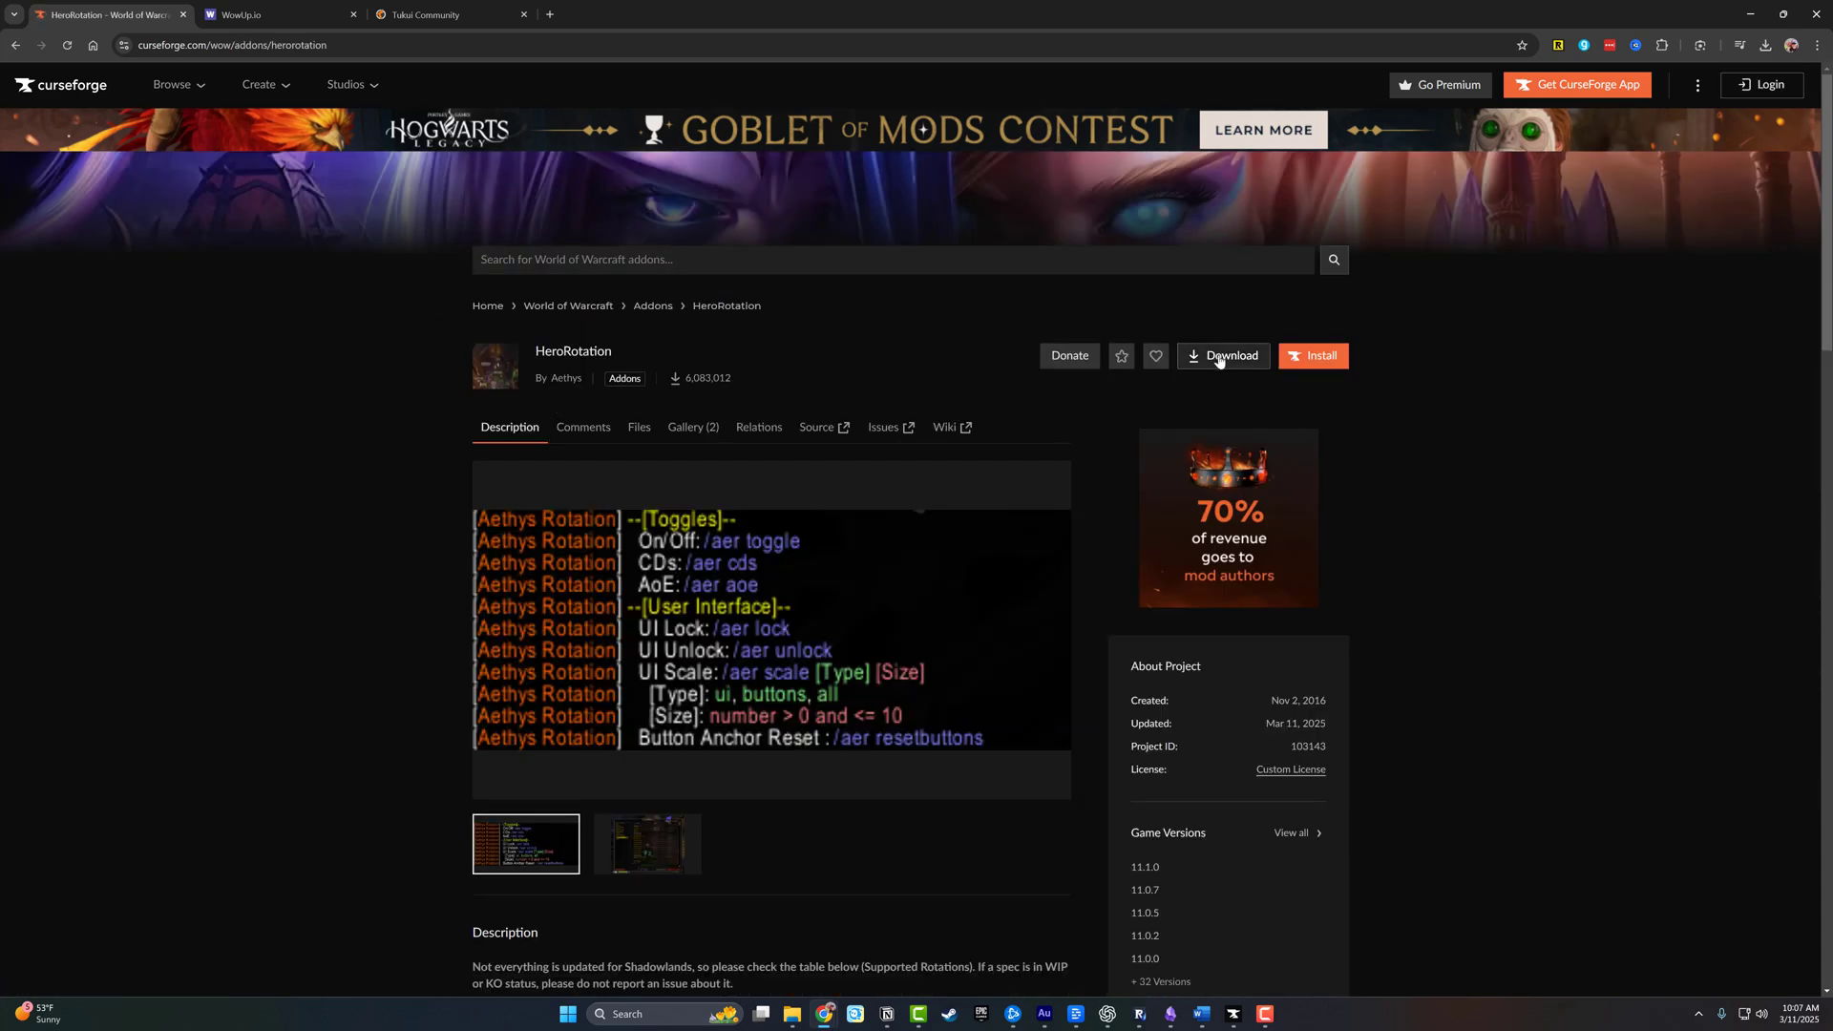
Download ElvUI 13.86 from the ElvUI addon page on the Tukui website.
click(461, 10)
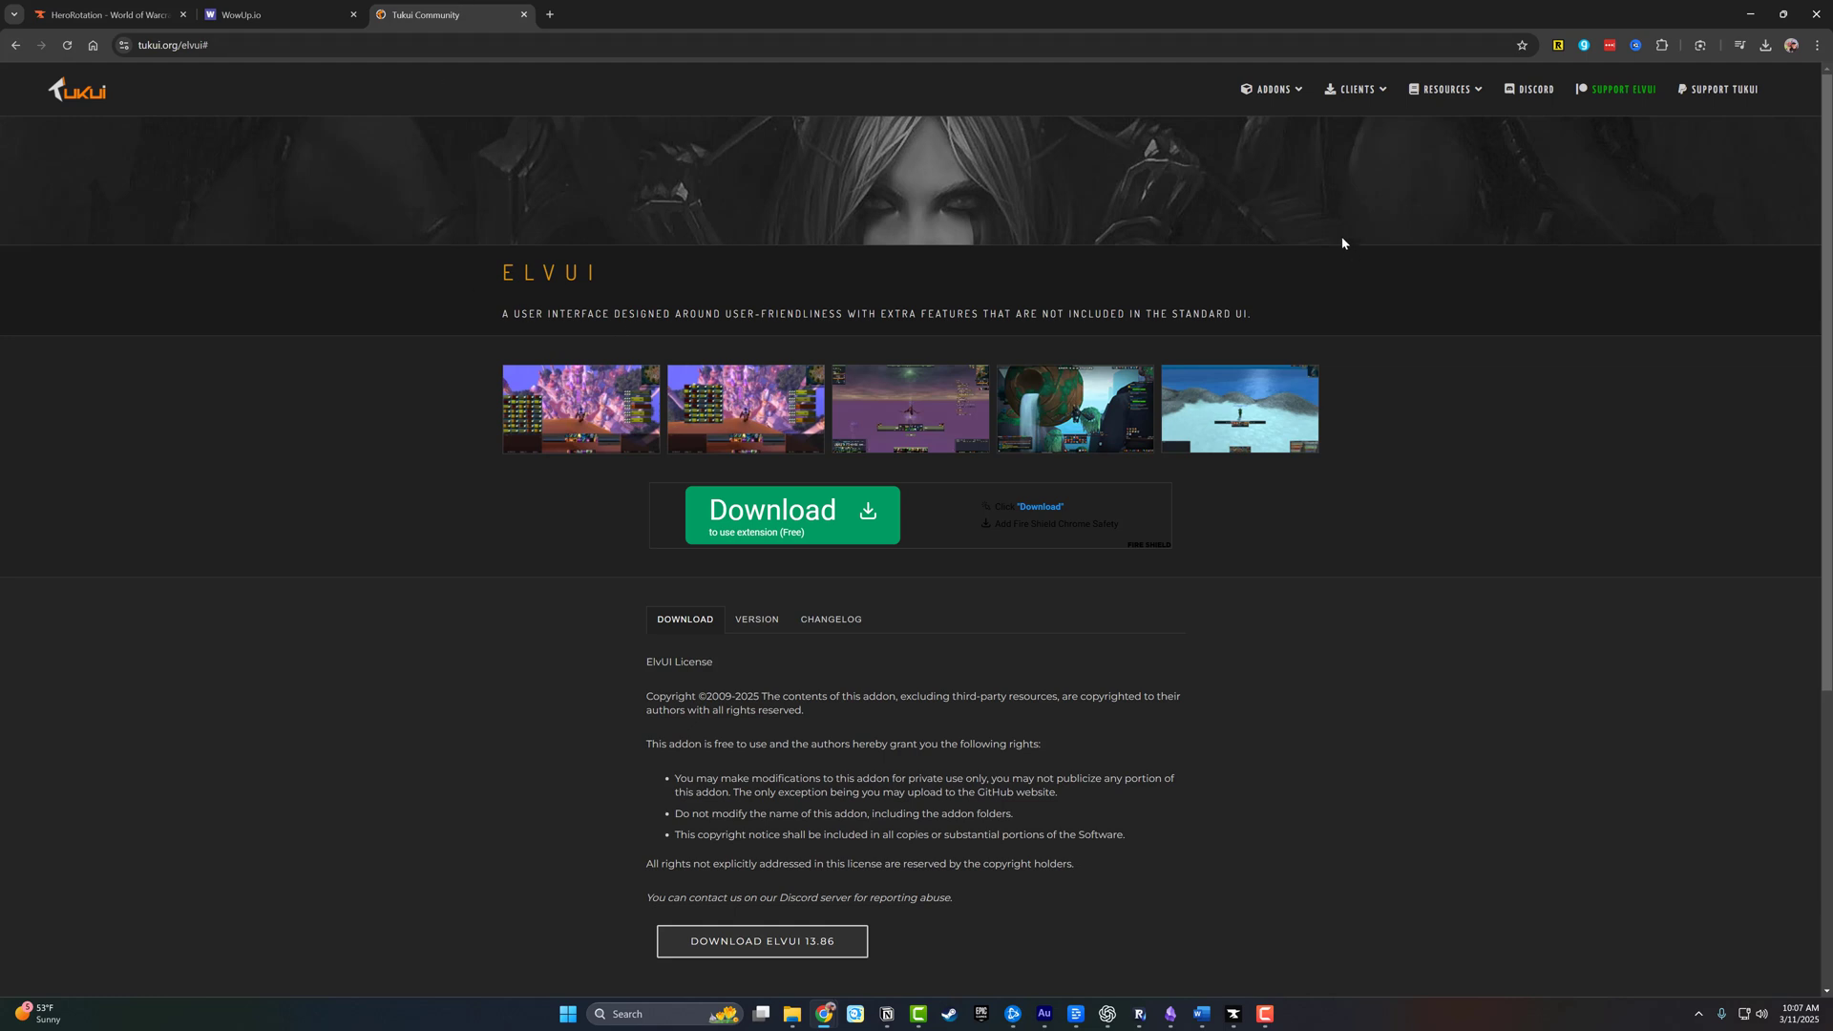
mouse_move(1272, 89)
mouse_move(1279, 165)
click(1447, 170)
scroll(584, 677, down, 4)
click(774, 608)
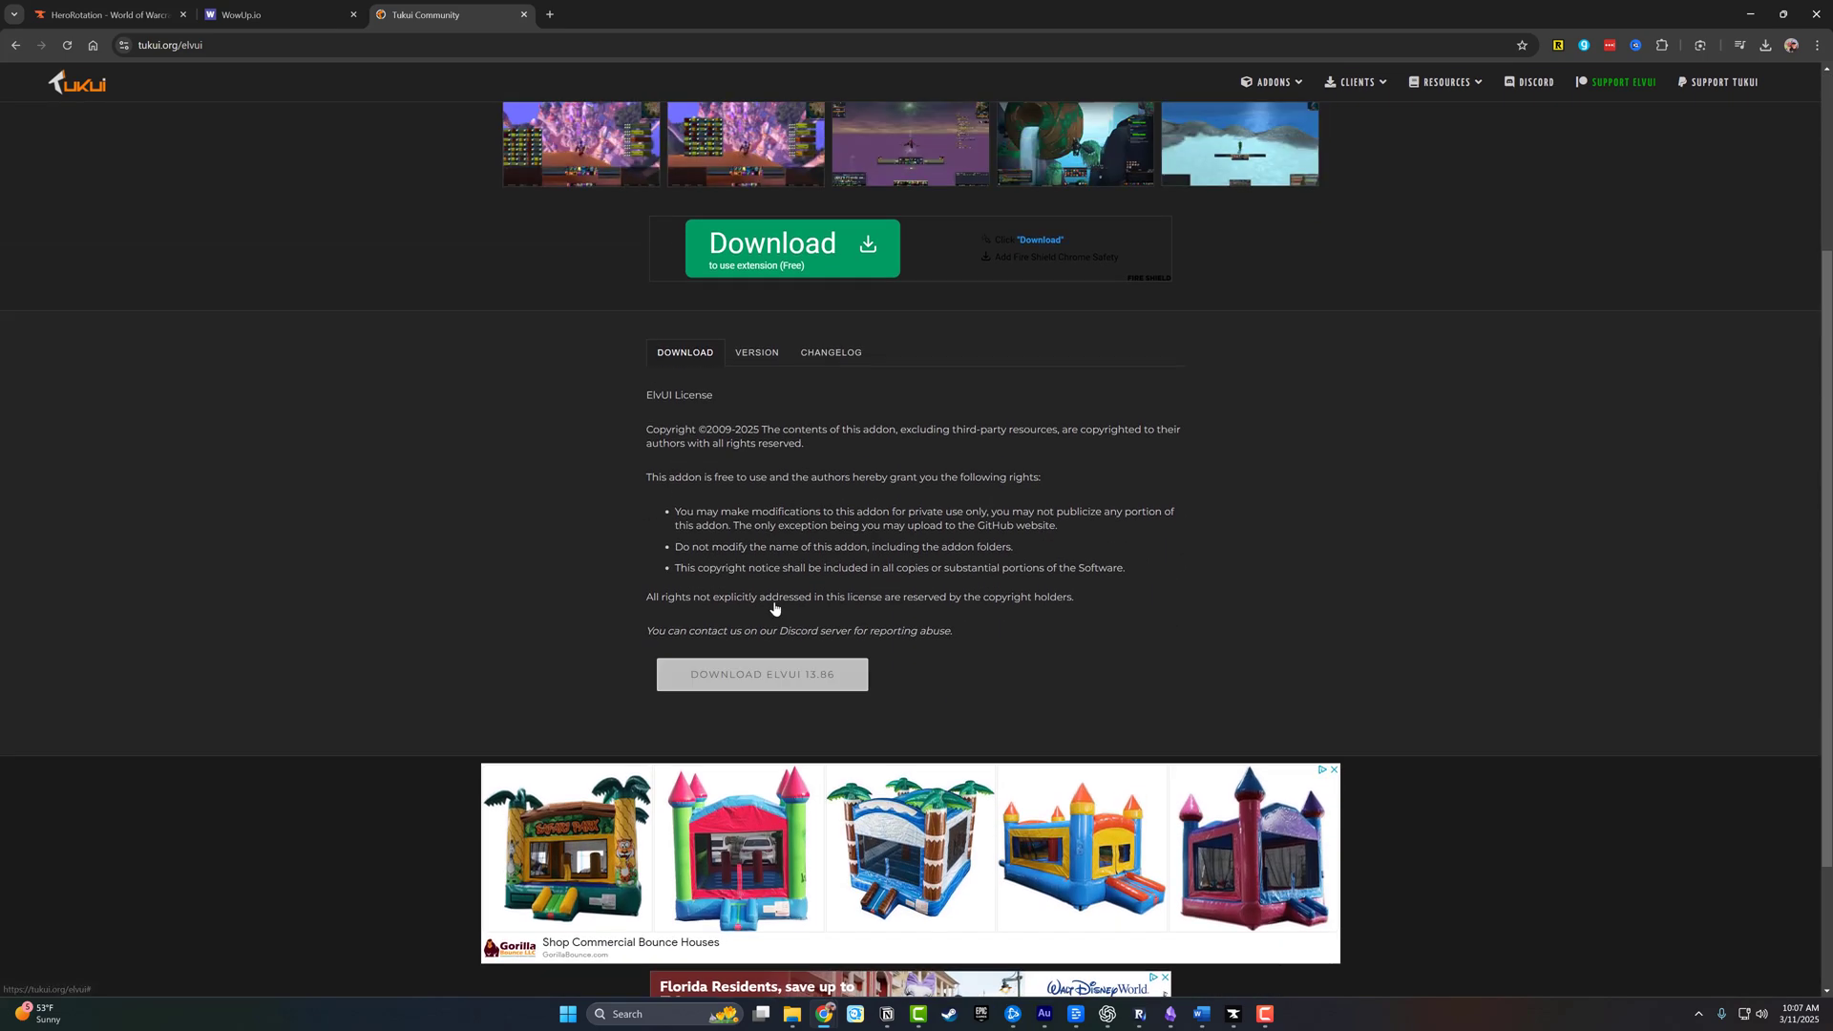
scroll(707, 668, up, 1)
click(762, 738)
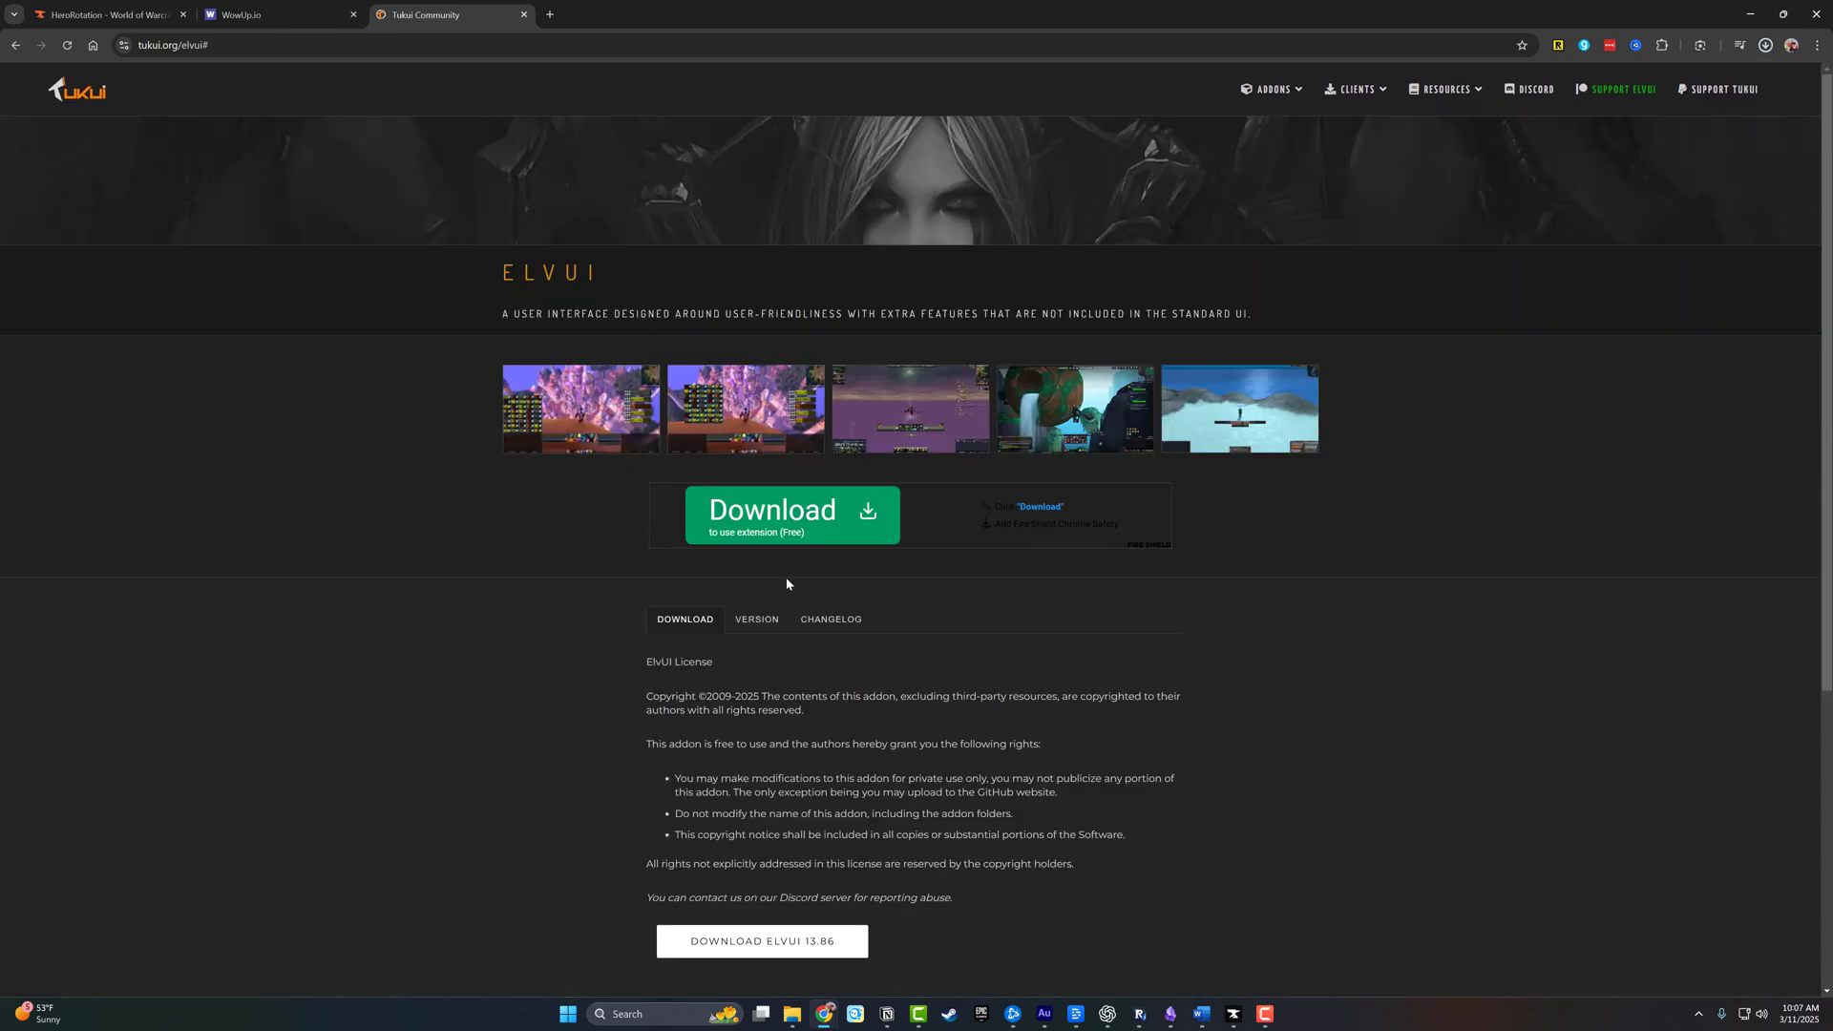
Locate the downloaded elvui-13.86.zip in File Explorer and extract its contents into an elvui-13.86 folder.
click(1763, 47)
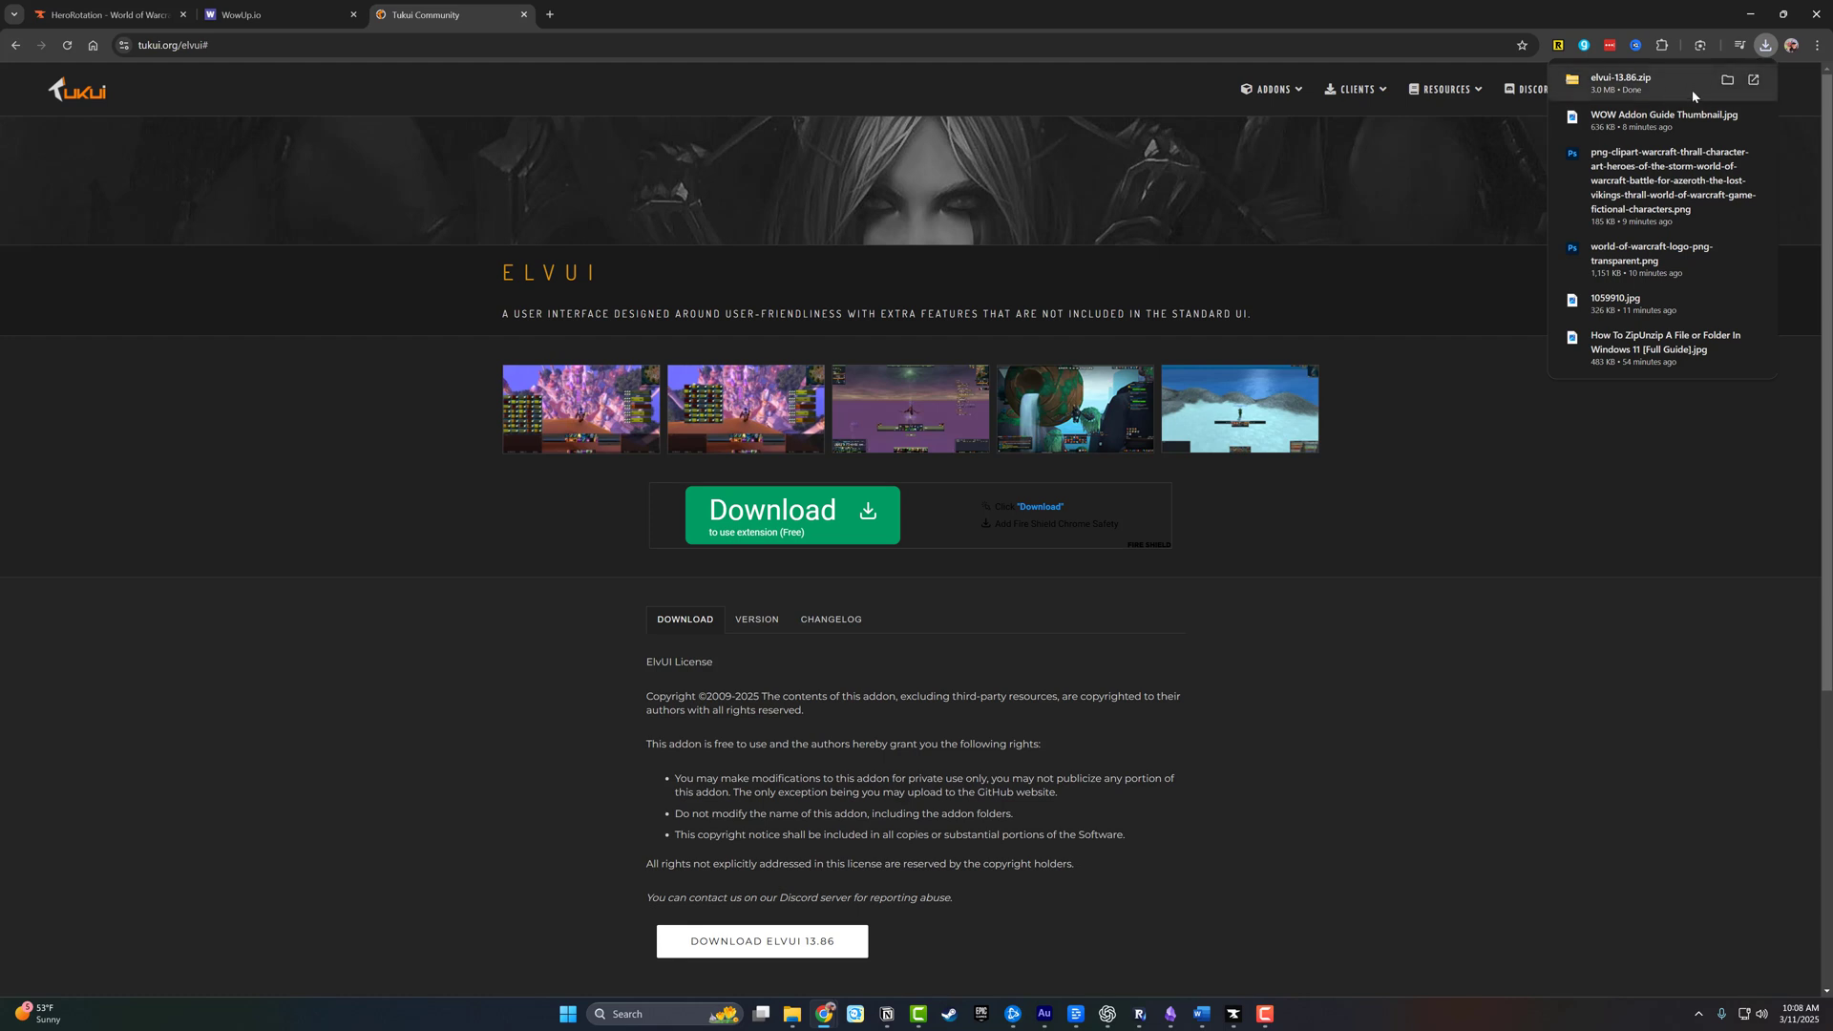
click(1727, 80)
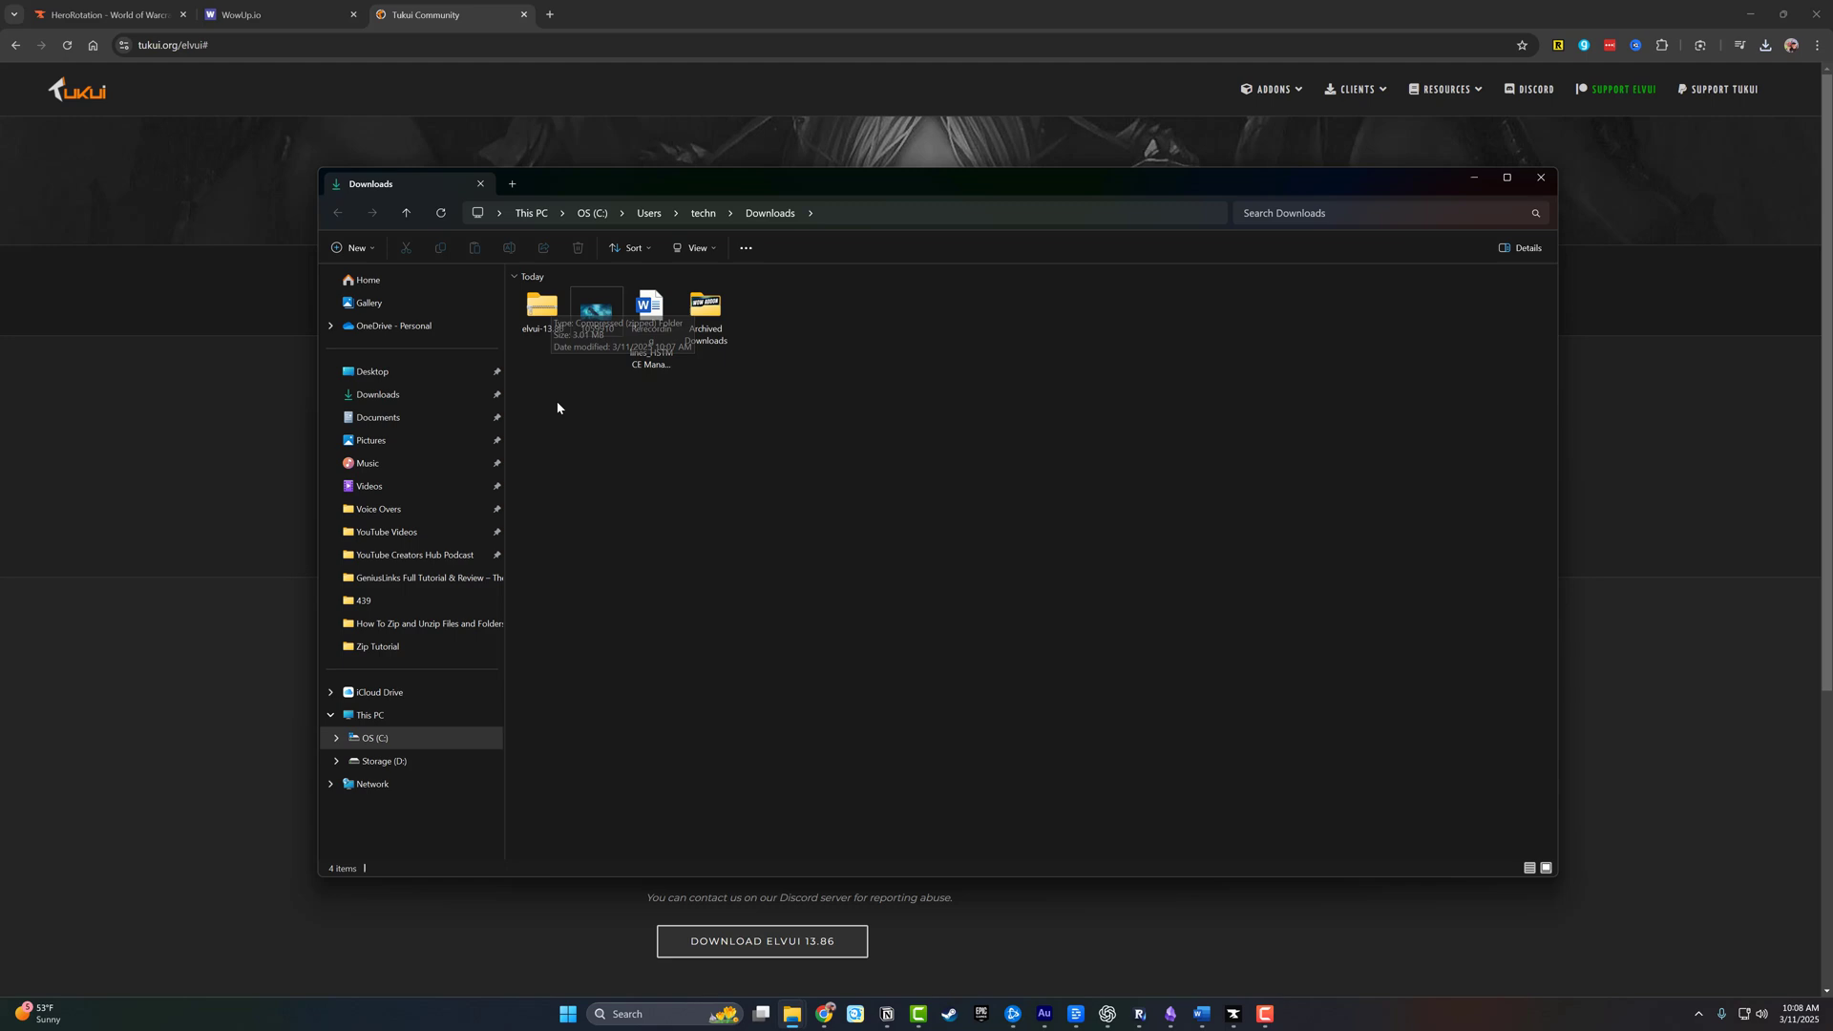
double_click(543, 313)
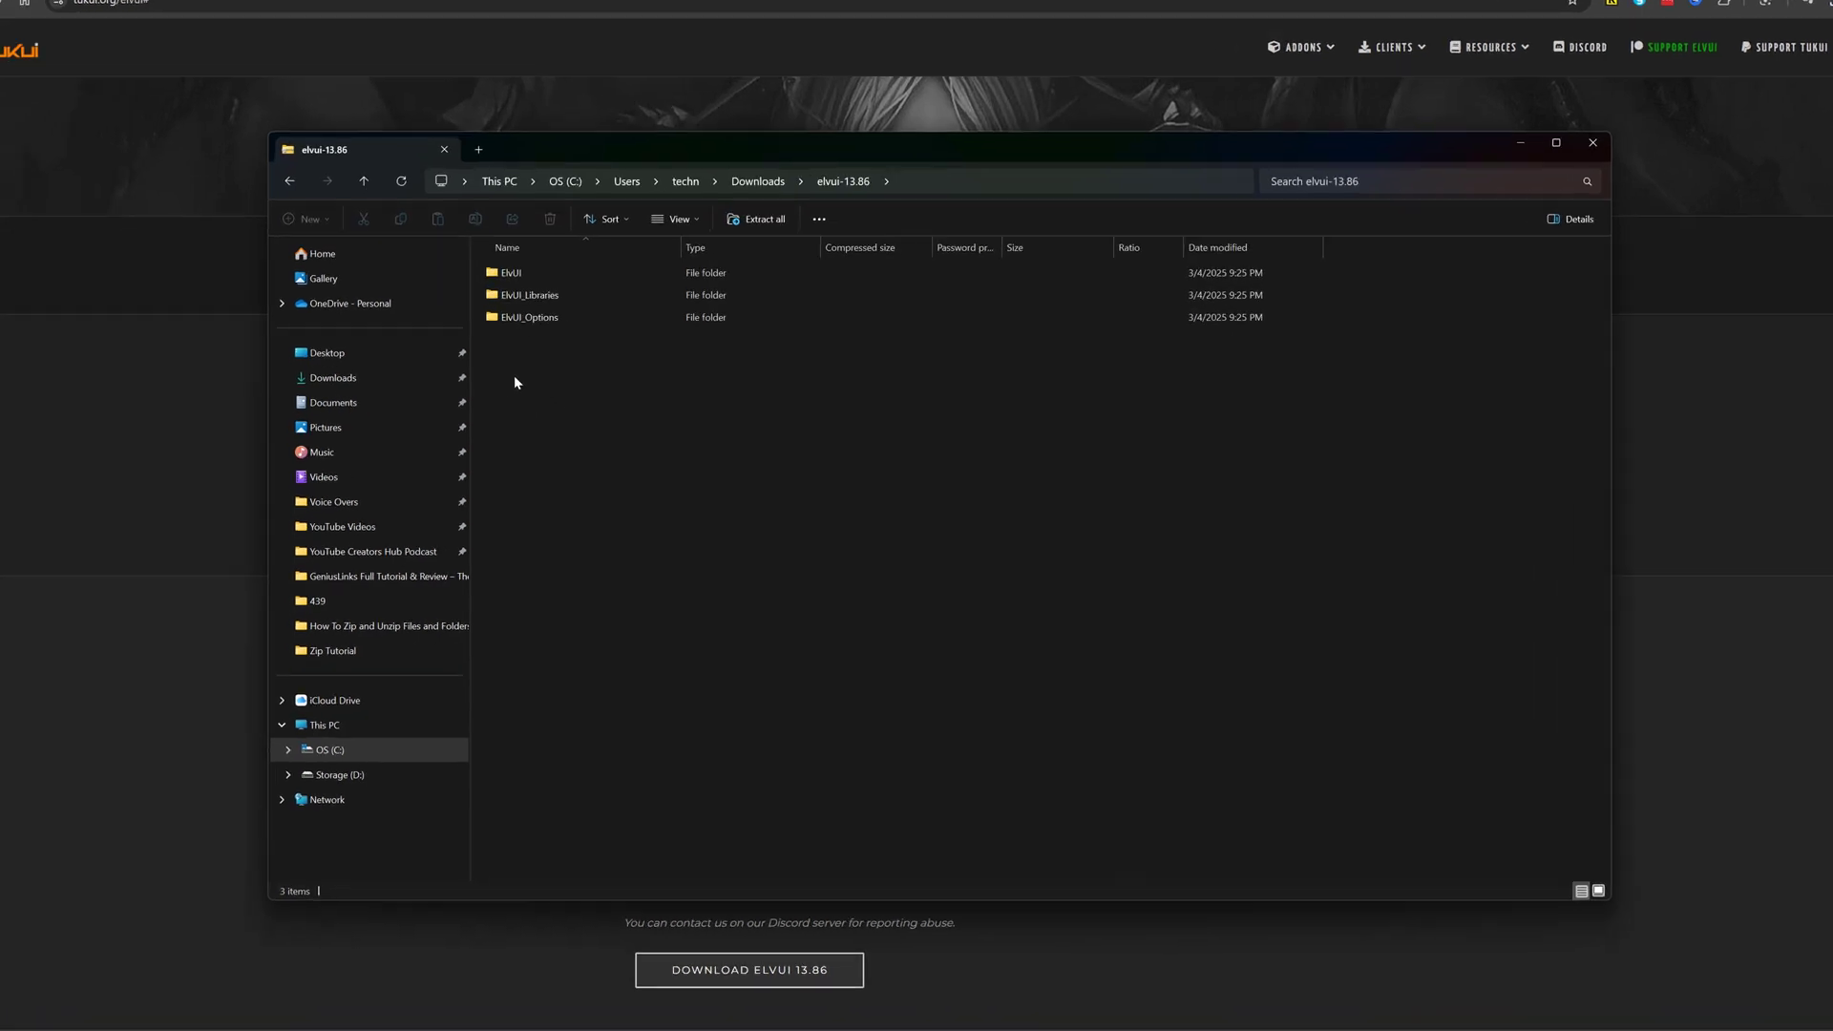
drag(550, 396, 546, 289)
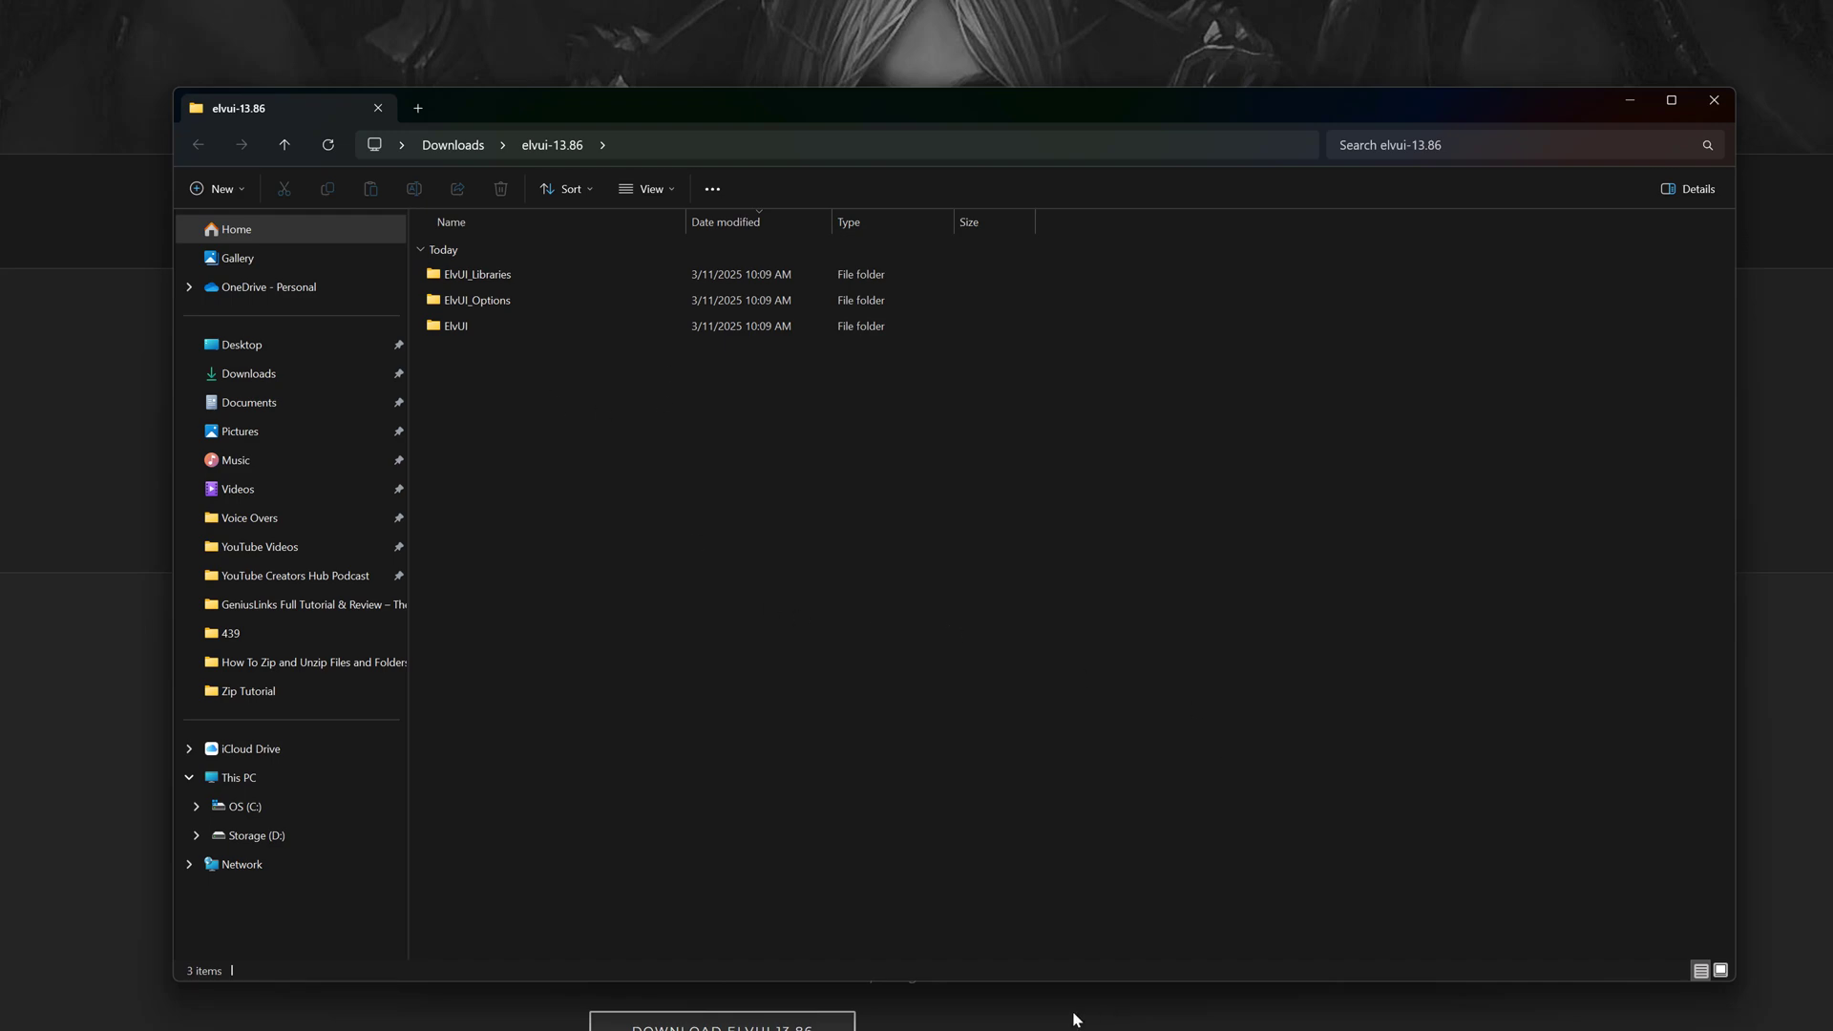
Switch to Battle.net, show World of Warcraft's install location in File Explorer, and open its _retail_\Interface\AddOns folder.
click(1036, 1007)
click(483, 835)
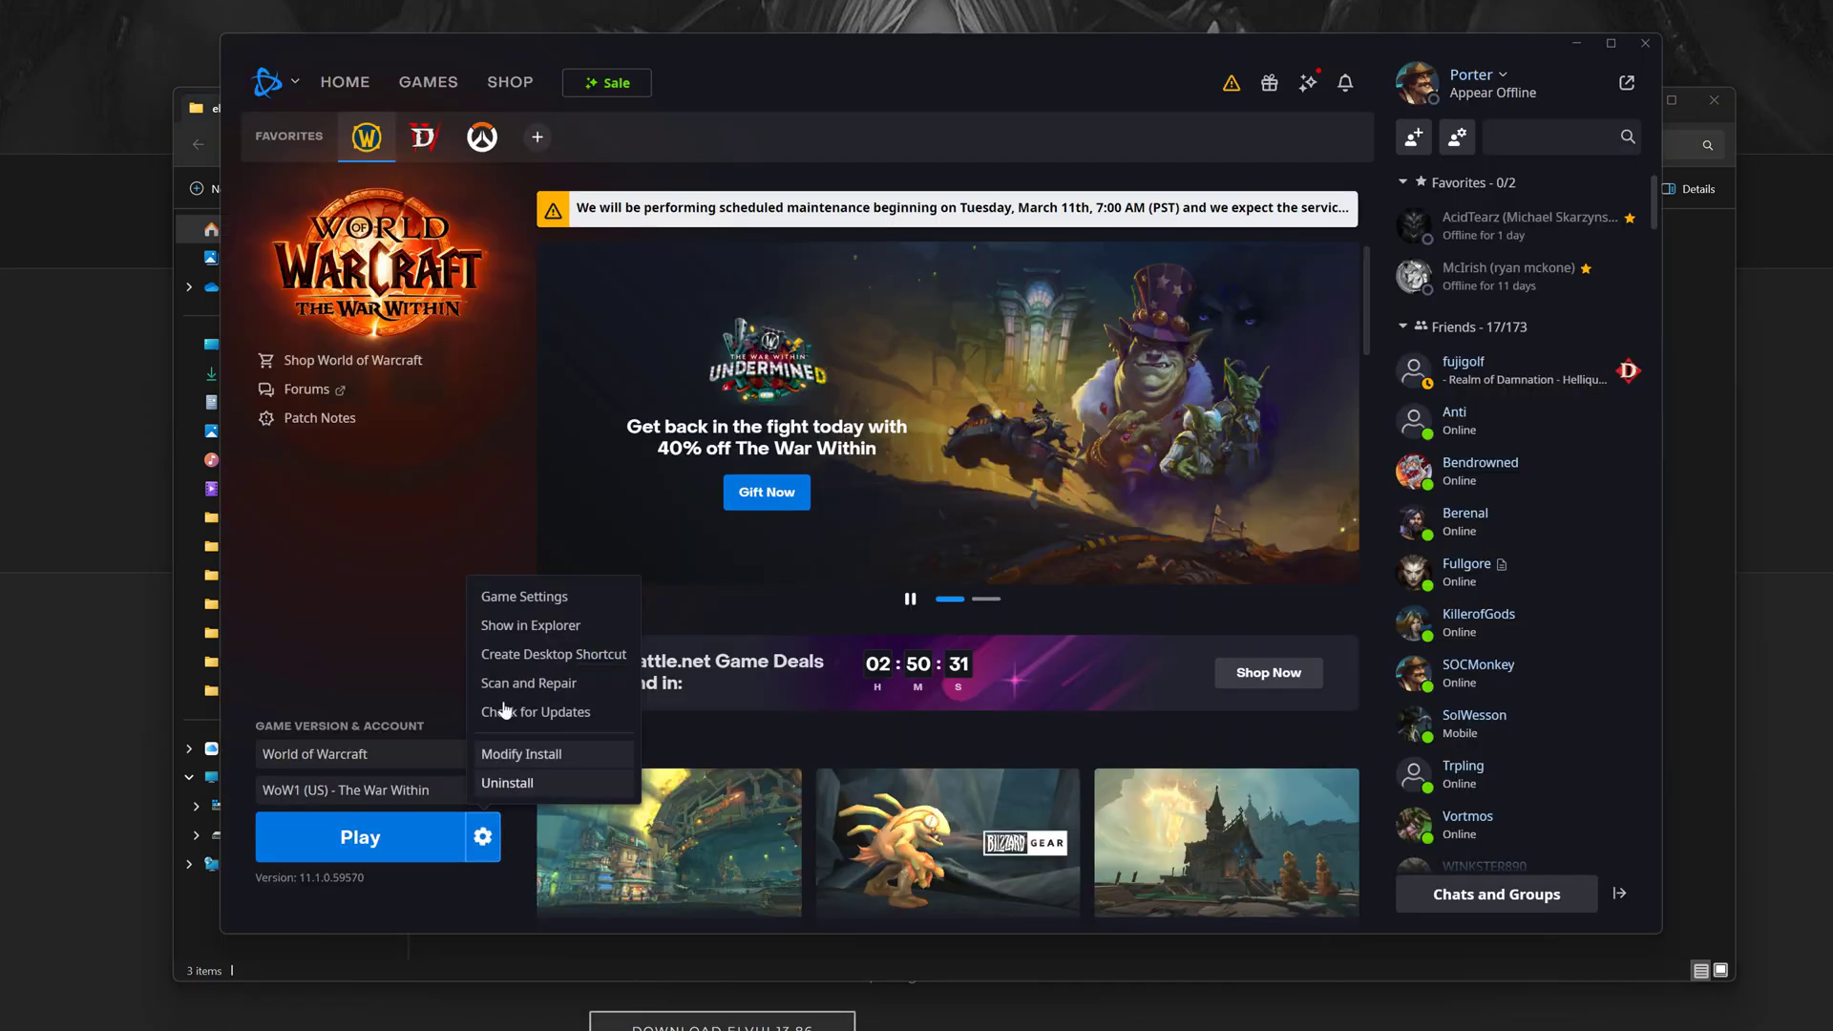
click(524, 636)
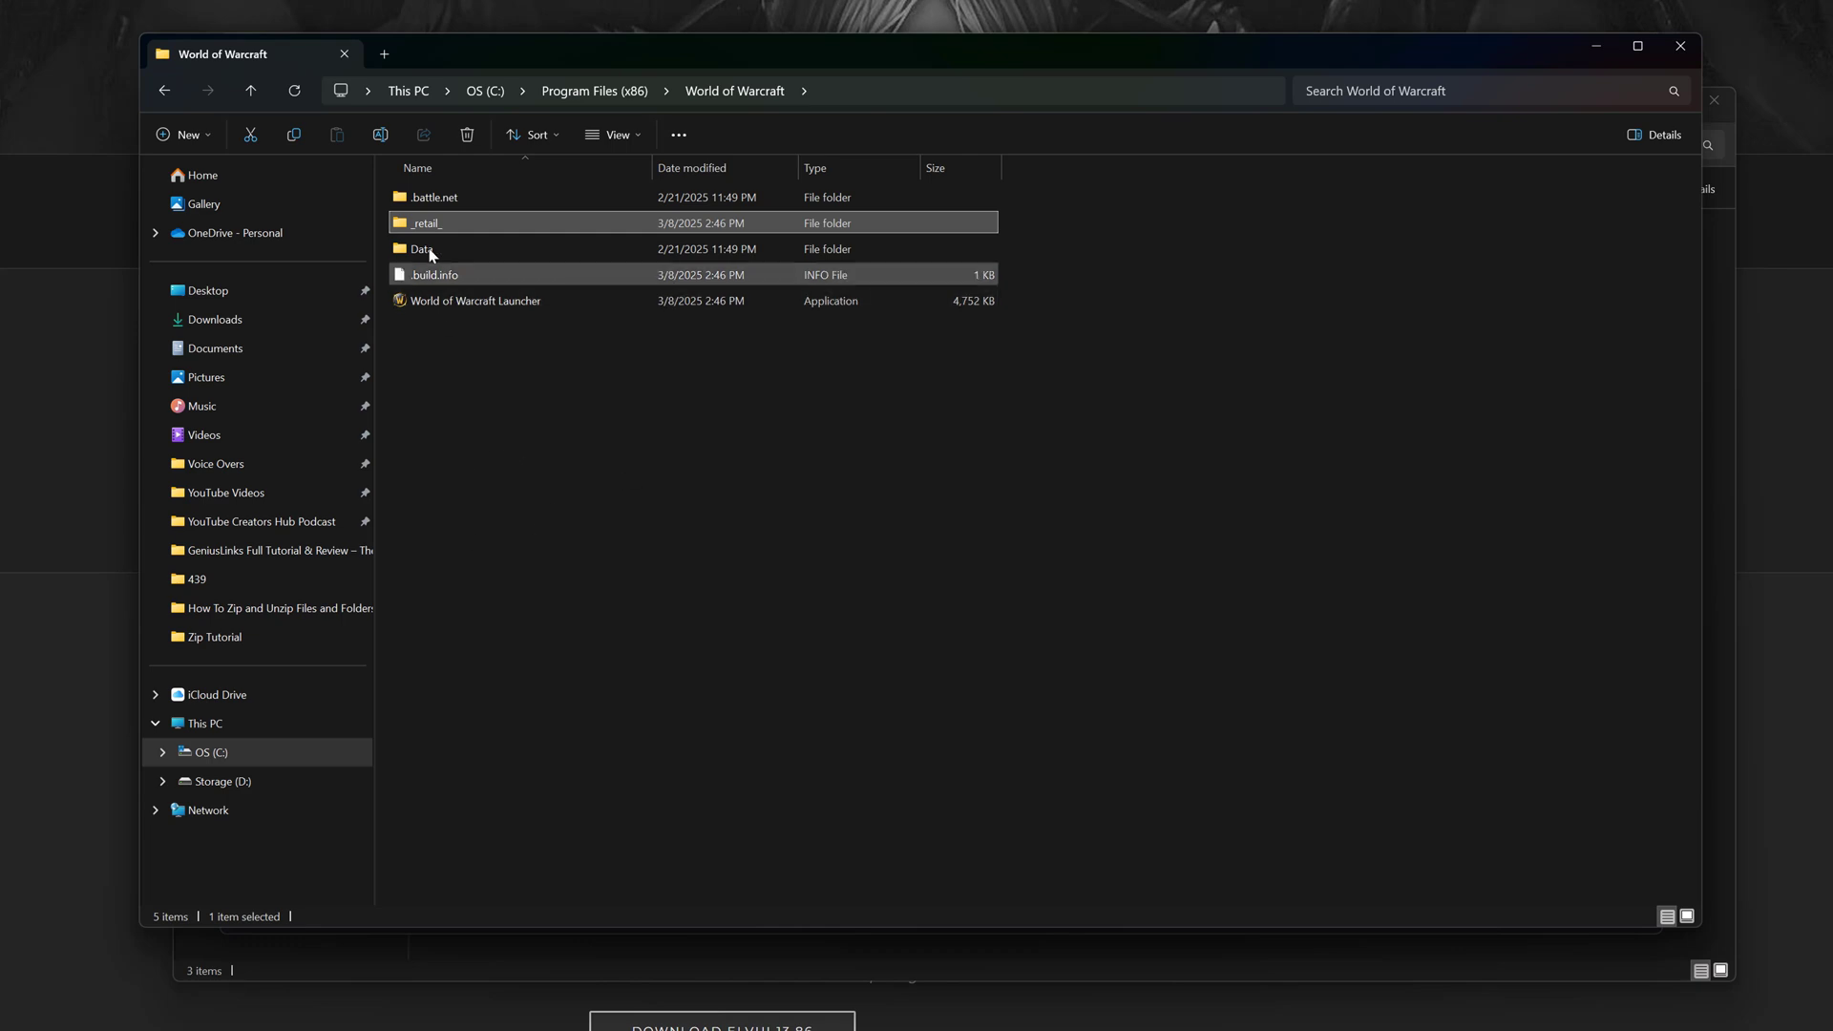
double_click(439, 226)
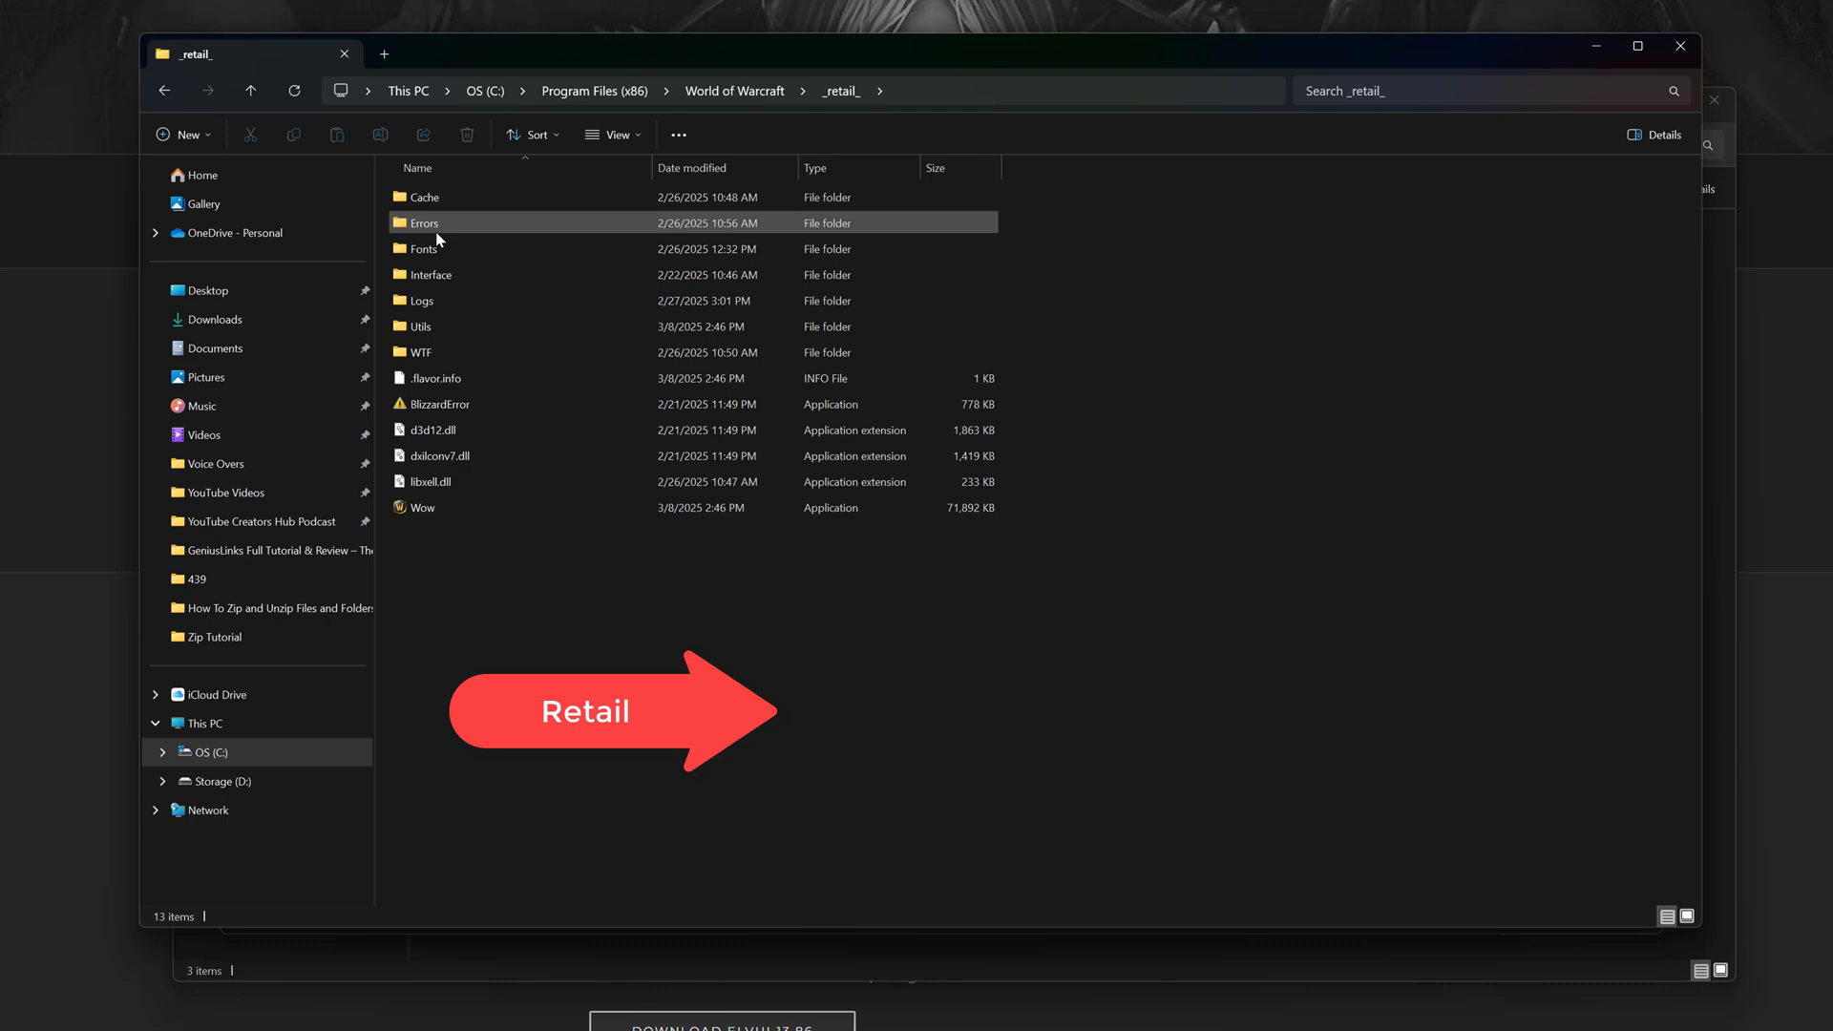
double_click(439, 277)
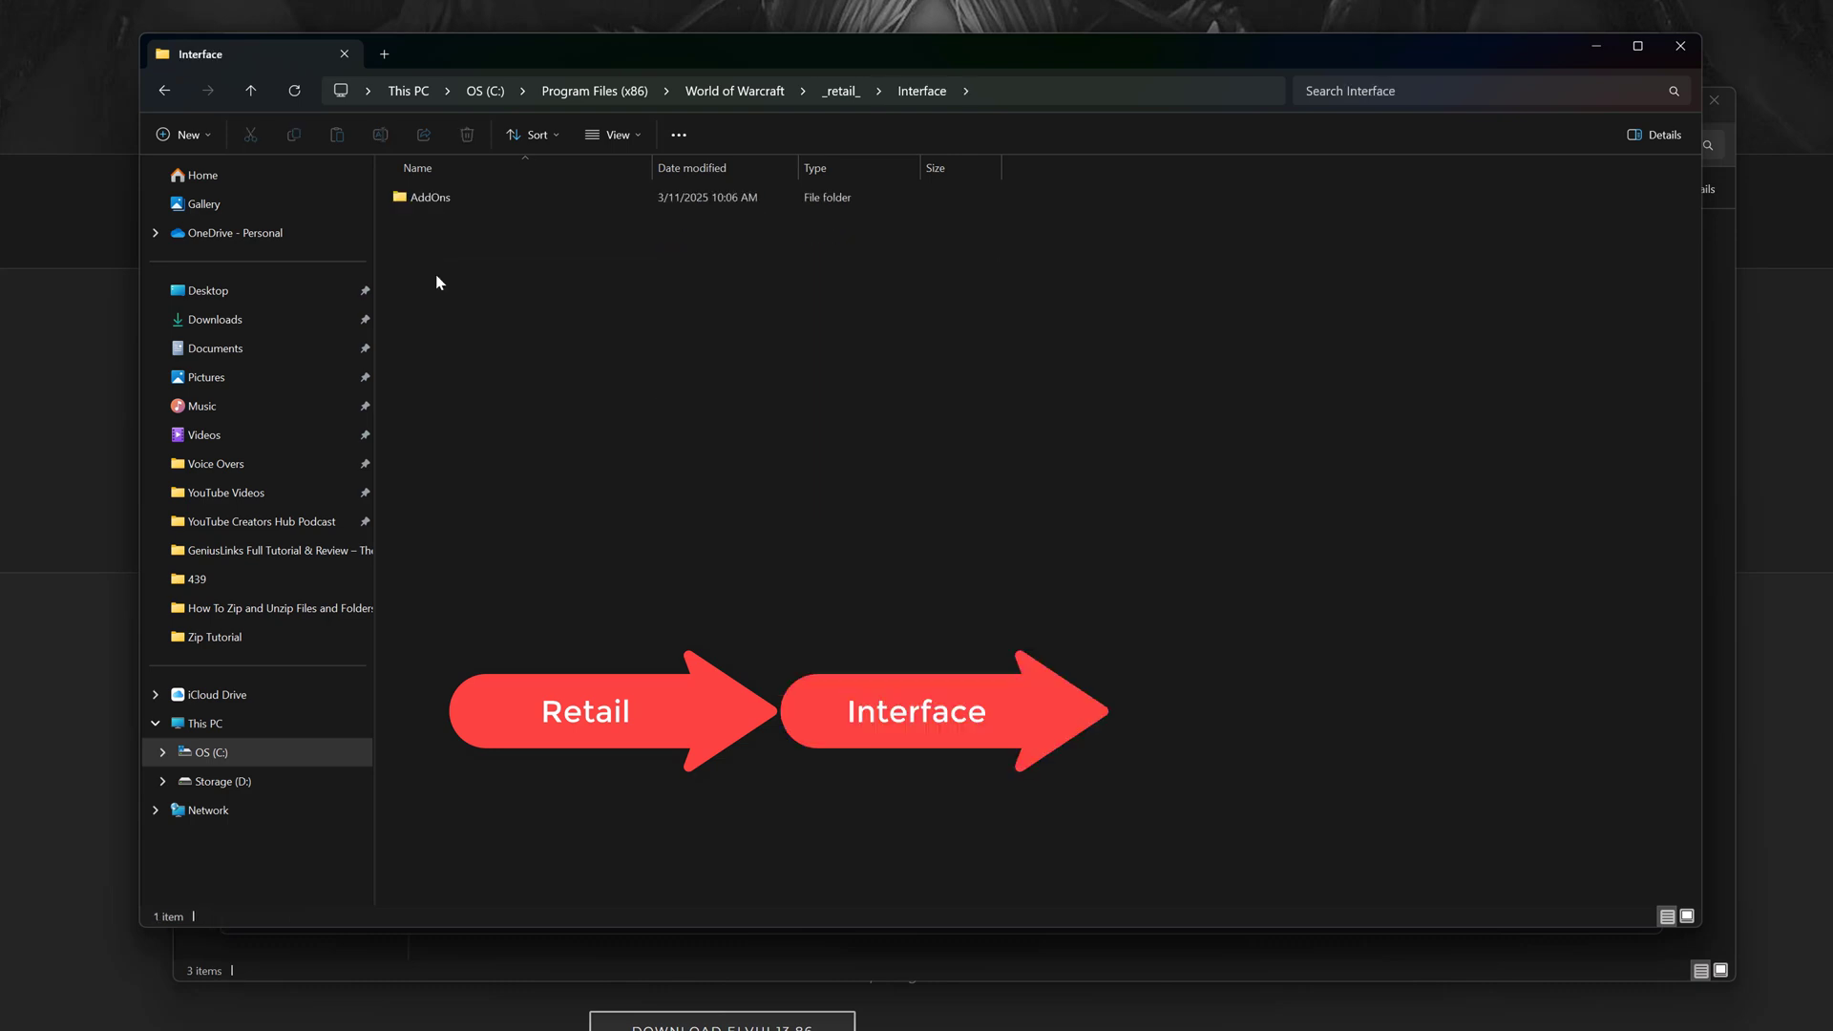
double_click(442, 199)
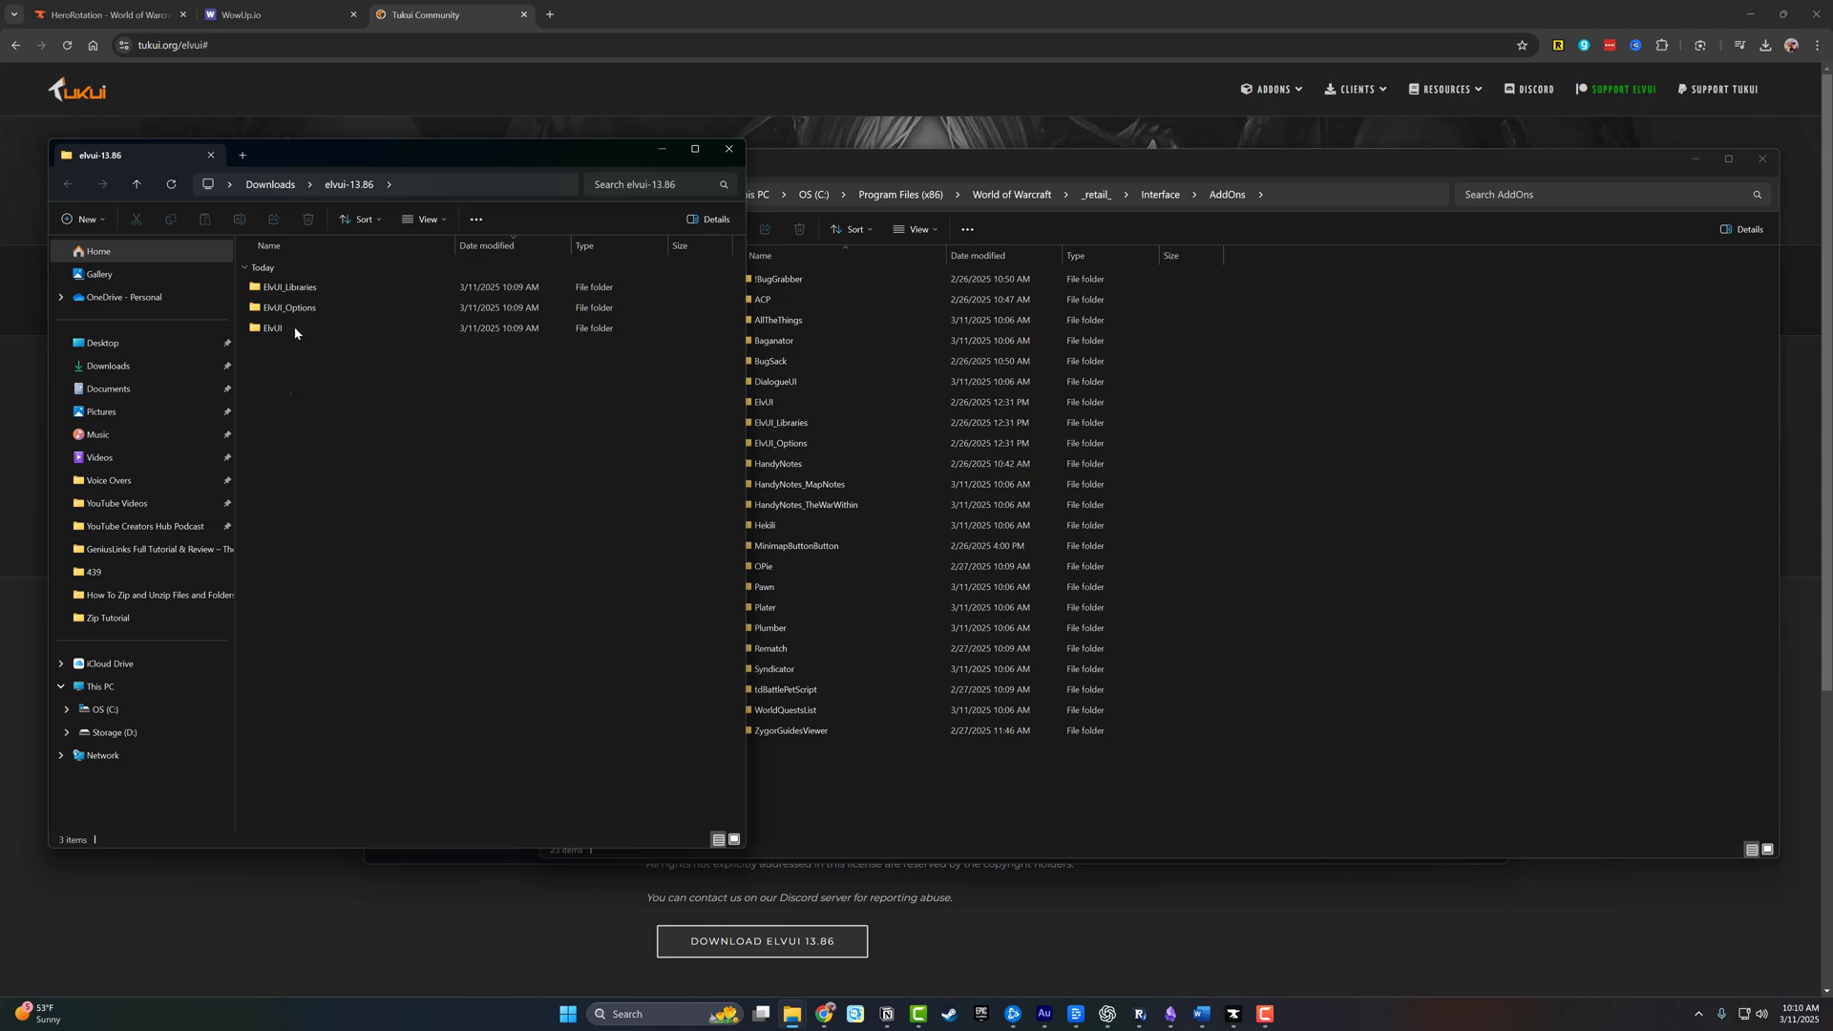
Select the extracted ElvUI_Libraries, ElvUI_Options and ElvUI folders and move them from elvui-13.86 into the game's AddOns folder.
key(ctrl+a)
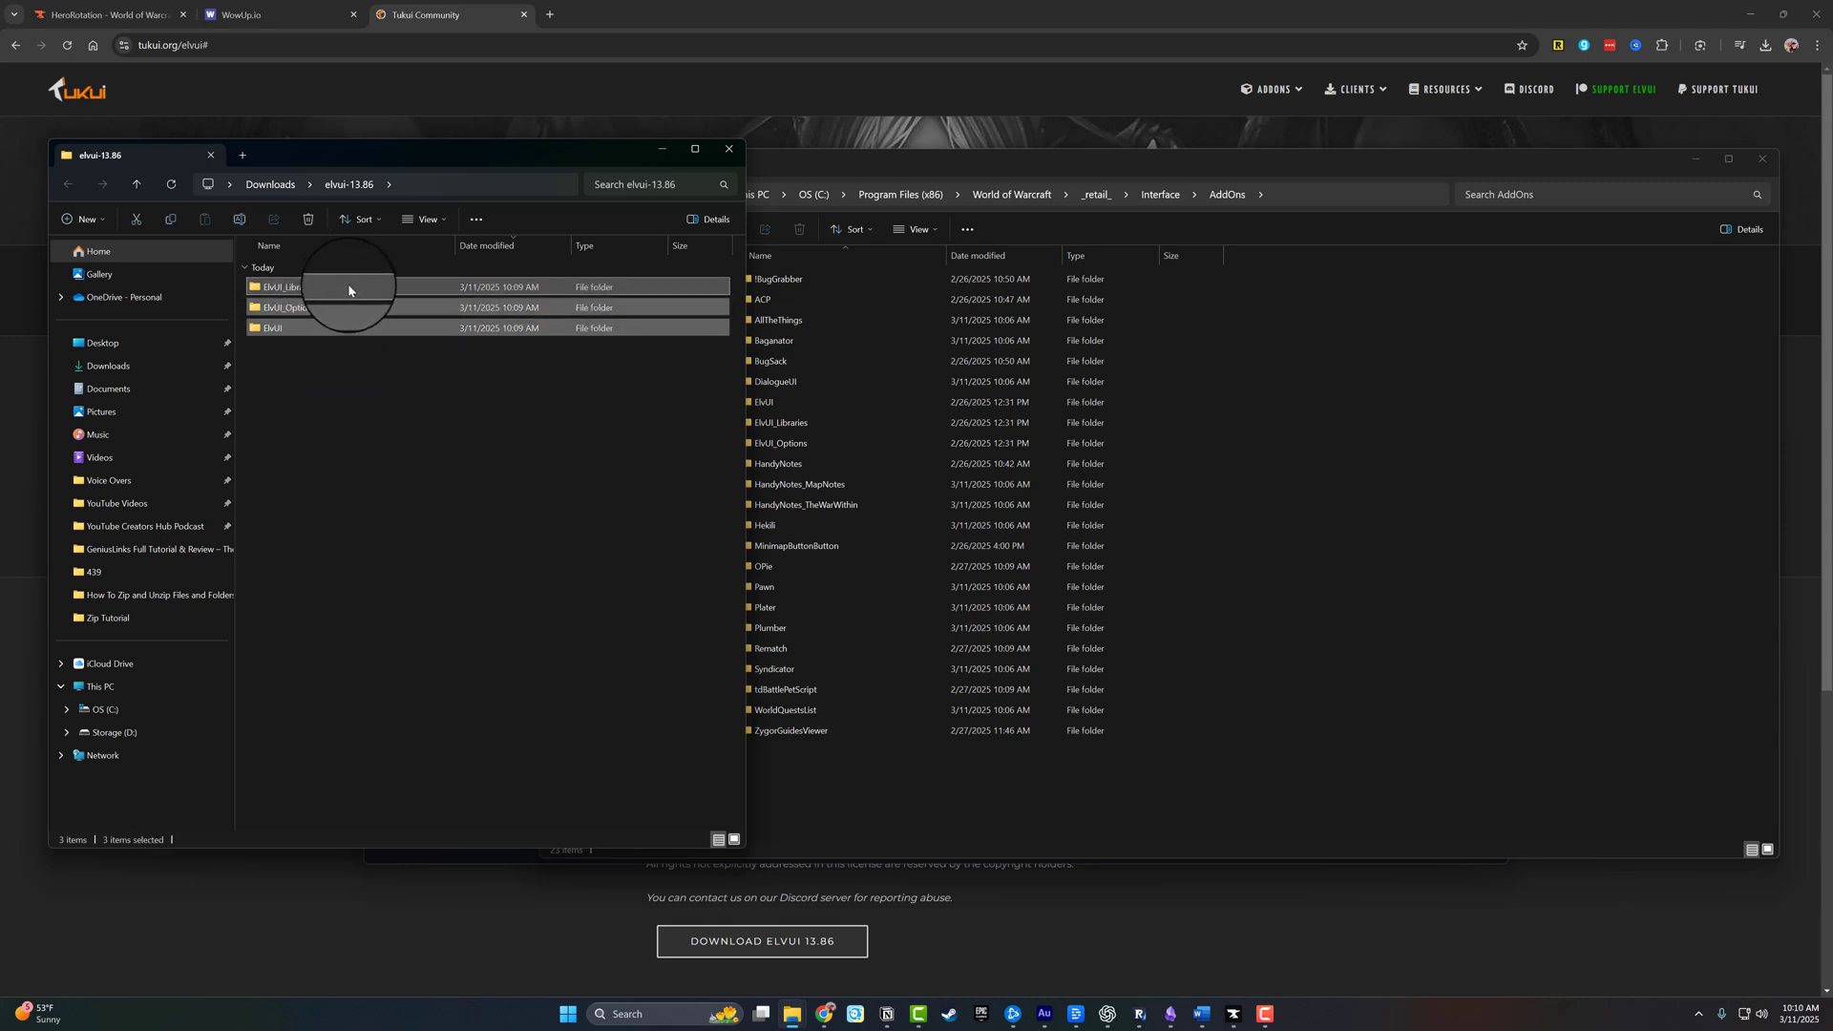
drag(349, 290, 1300, 716)
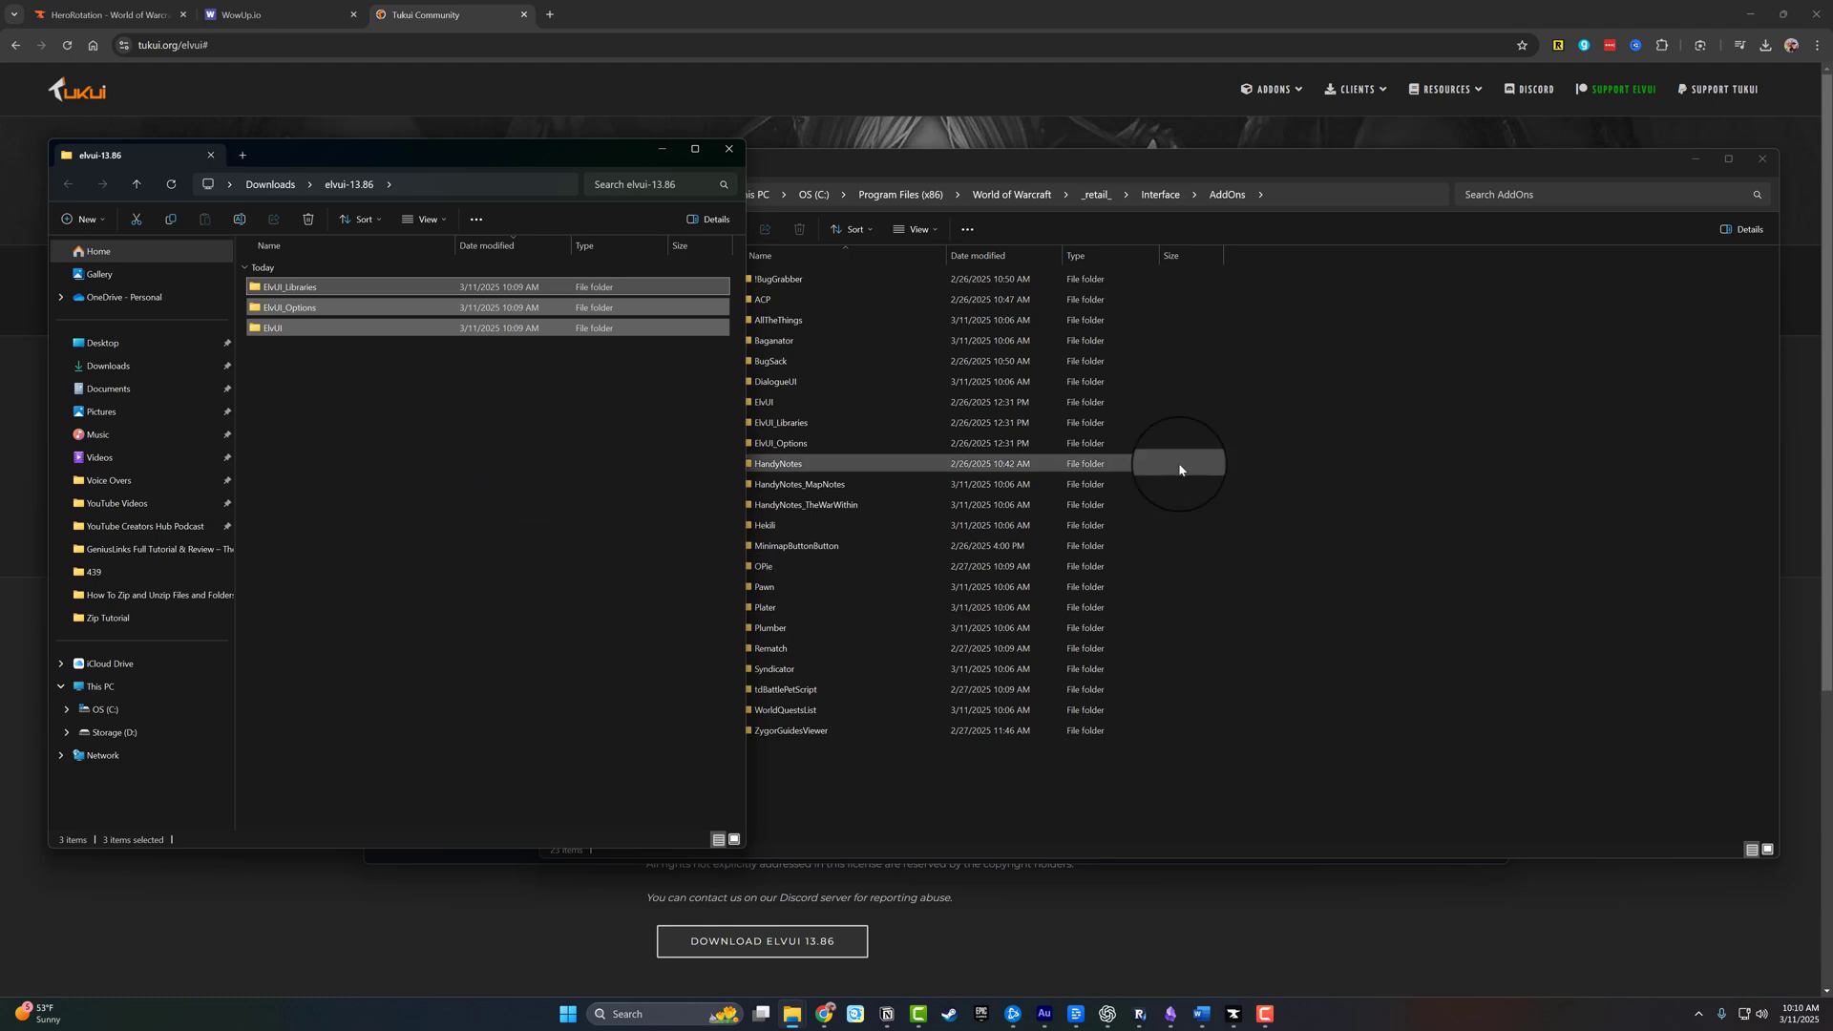
click(1326, 530)
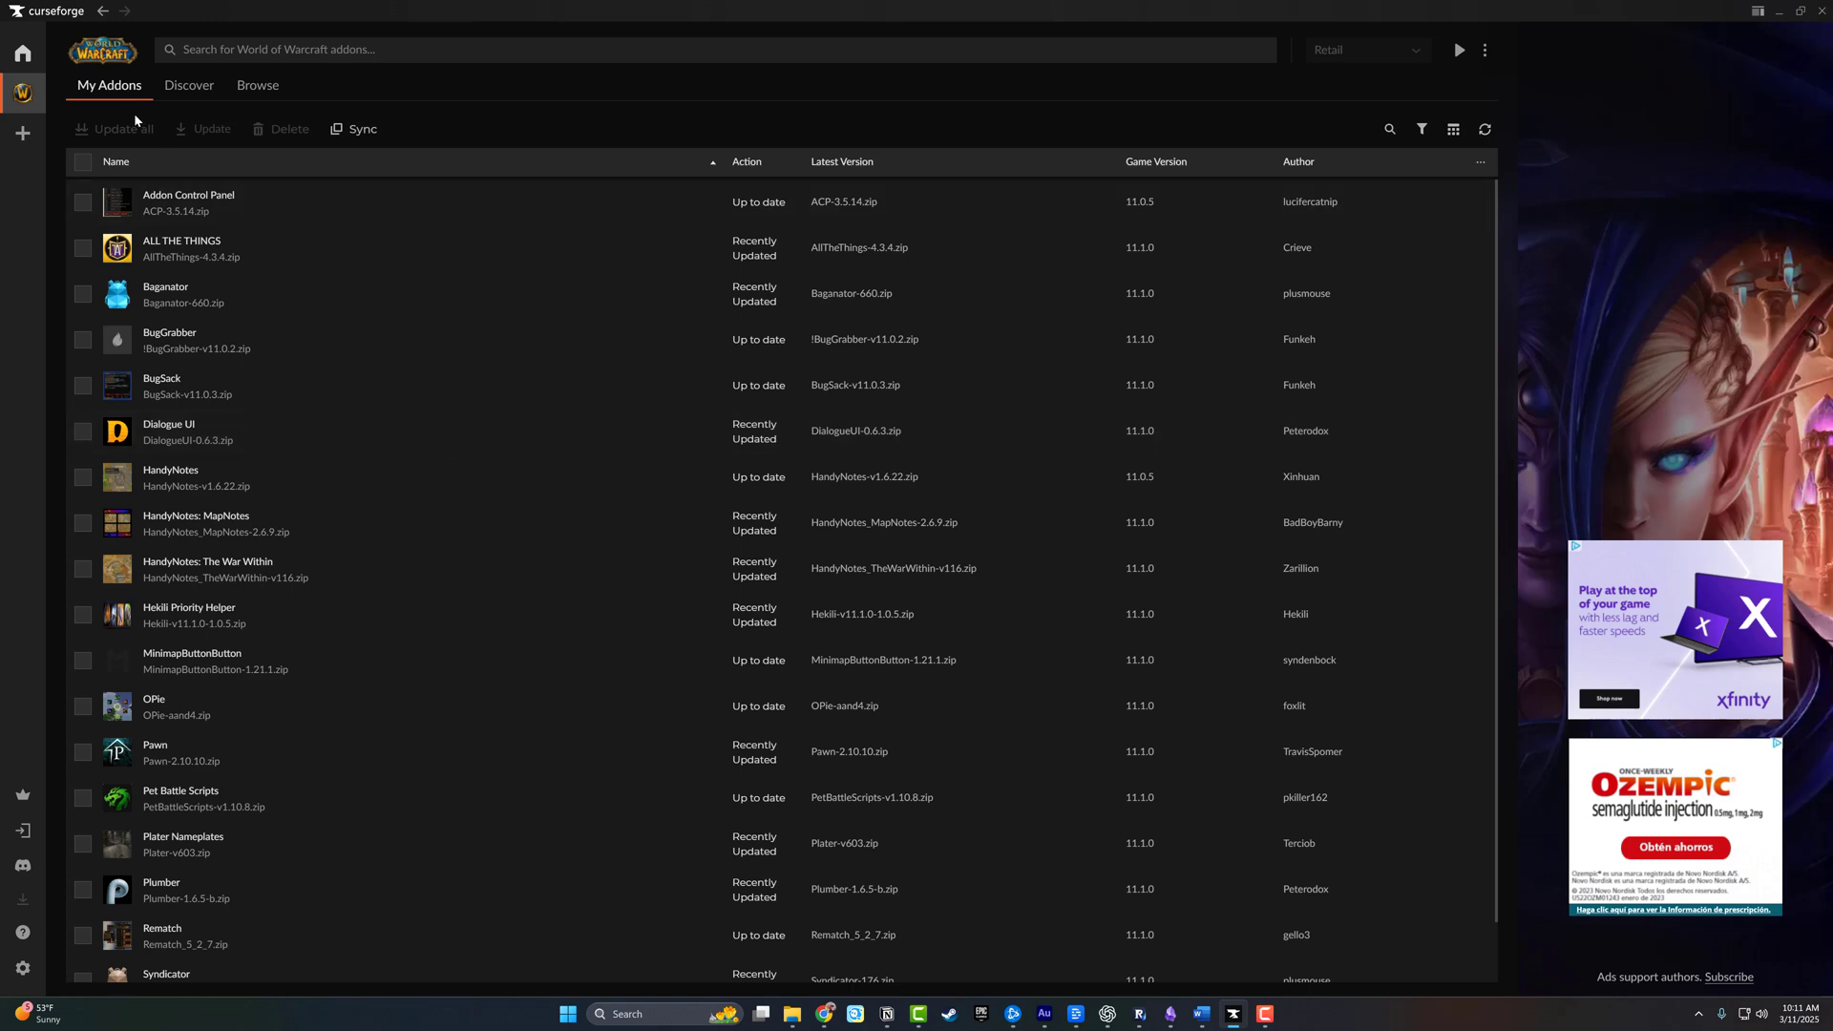
In the CurseForge app, sort the installed World of Warcraft addons by Action in descending and then ascending order.
click(748, 164)
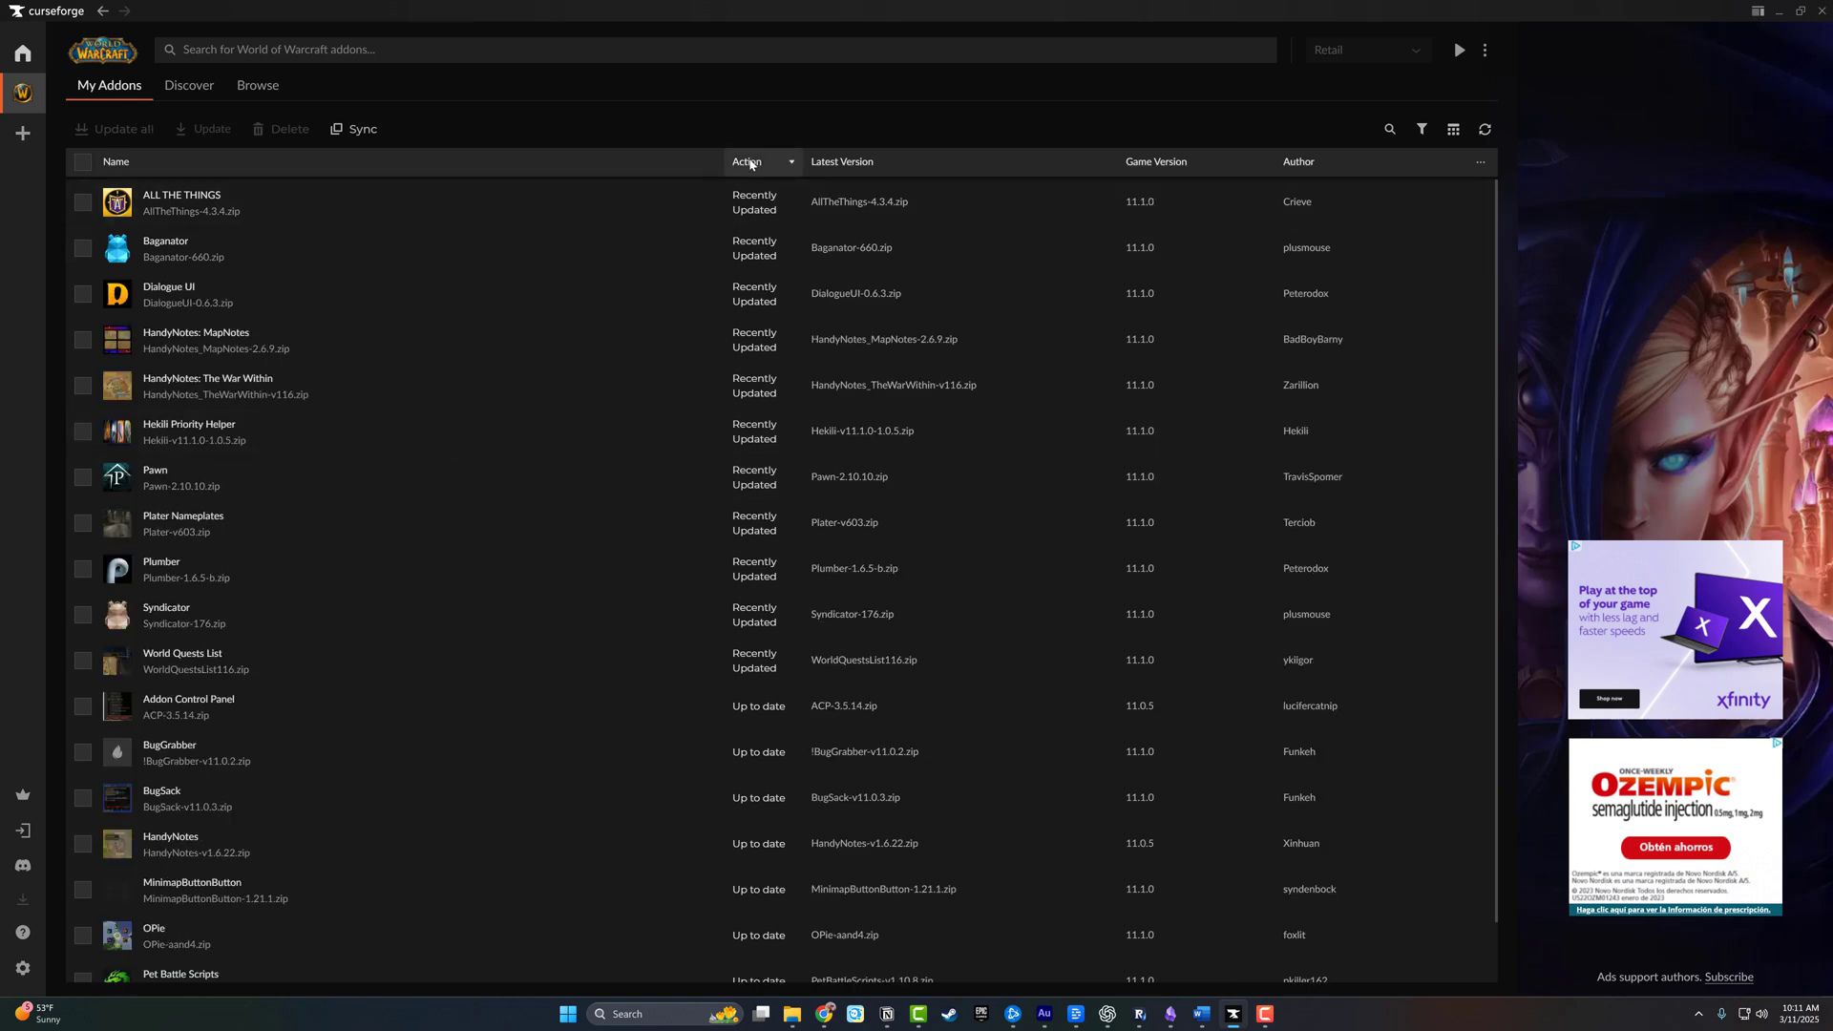
click(750, 164)
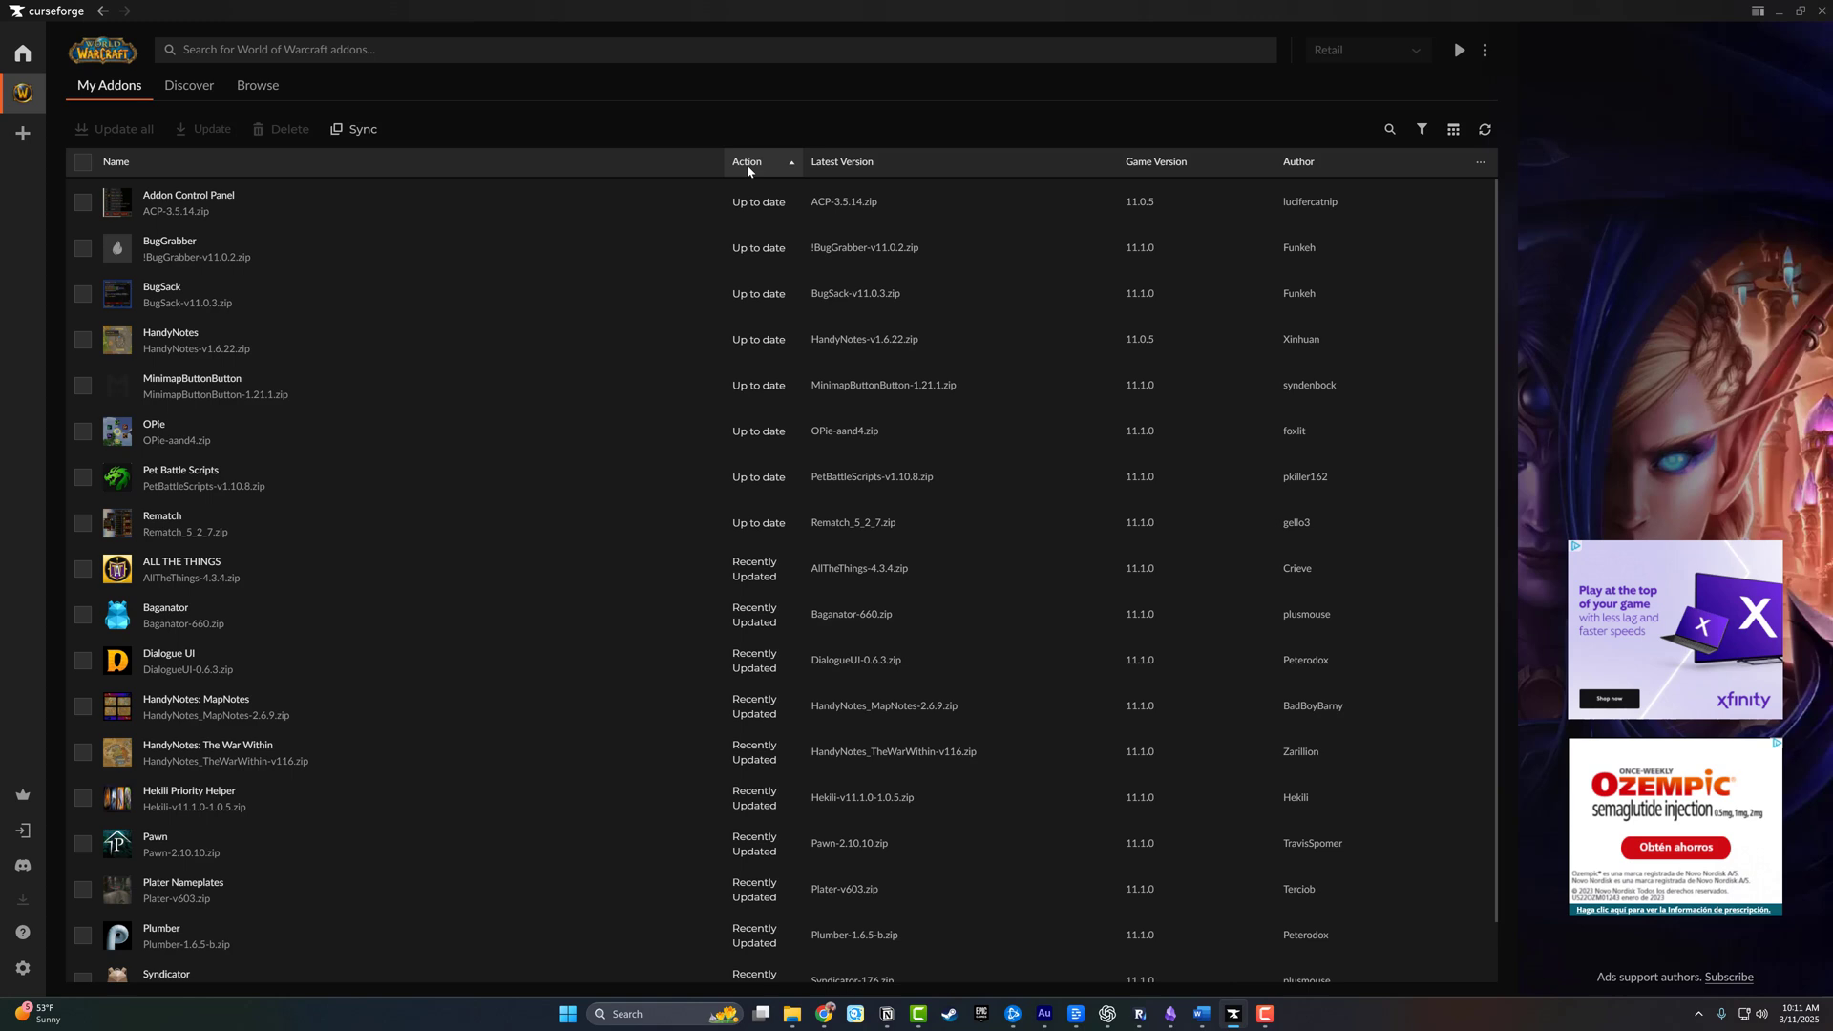